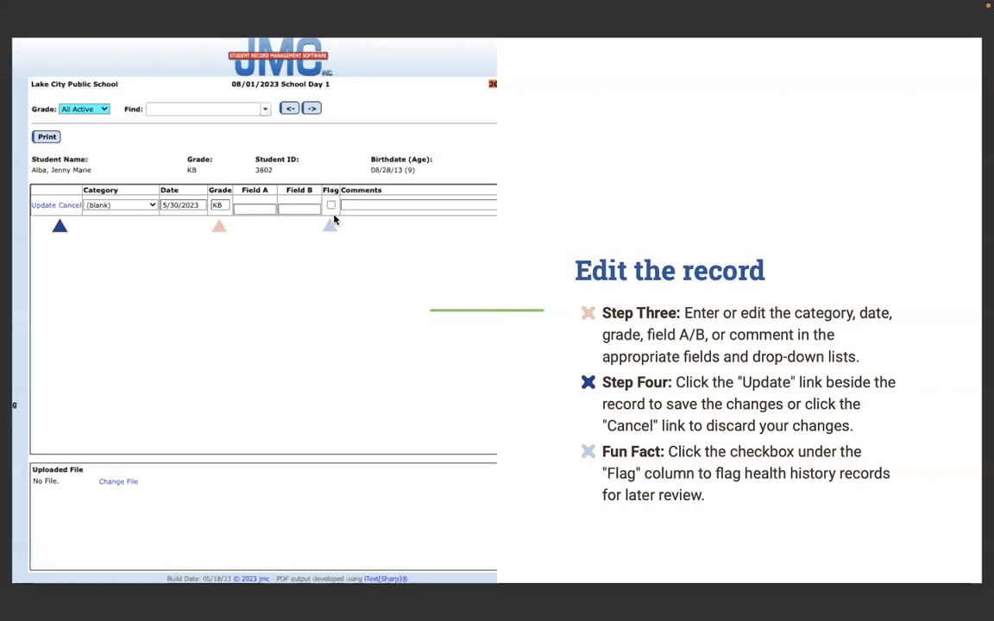
Advance past the note and printing slides to the live-demo slide, then exit full screen
{"action": "key", "text": "Right"}
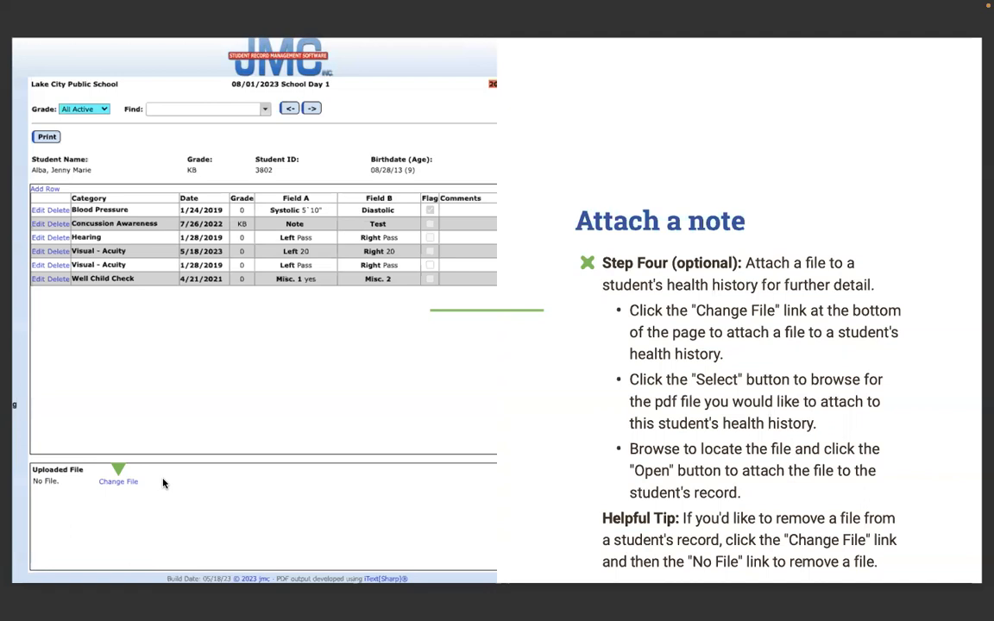
{"action": "key", "text": "Right"}
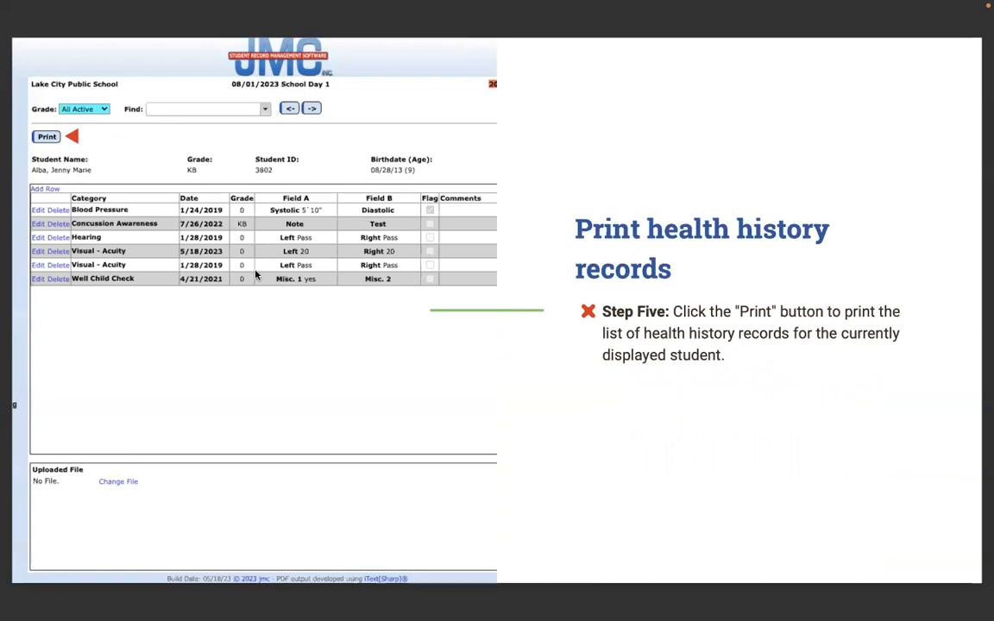
{"action": "key", "text": "Right"}
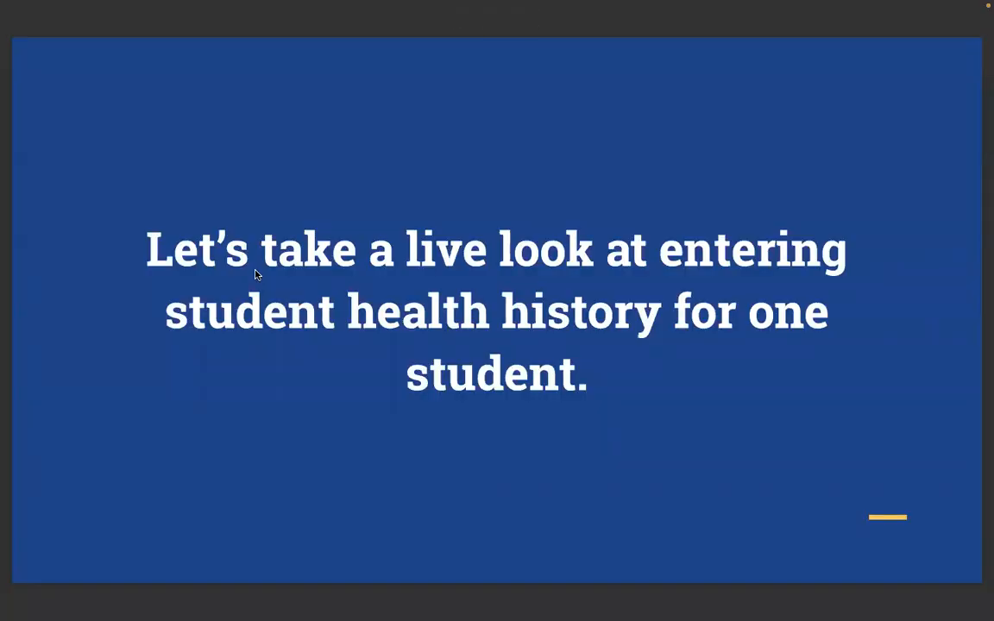
{"action": "key", "text": "Escape"}
{"action": "left_click", "coordinate": [909, 225]}
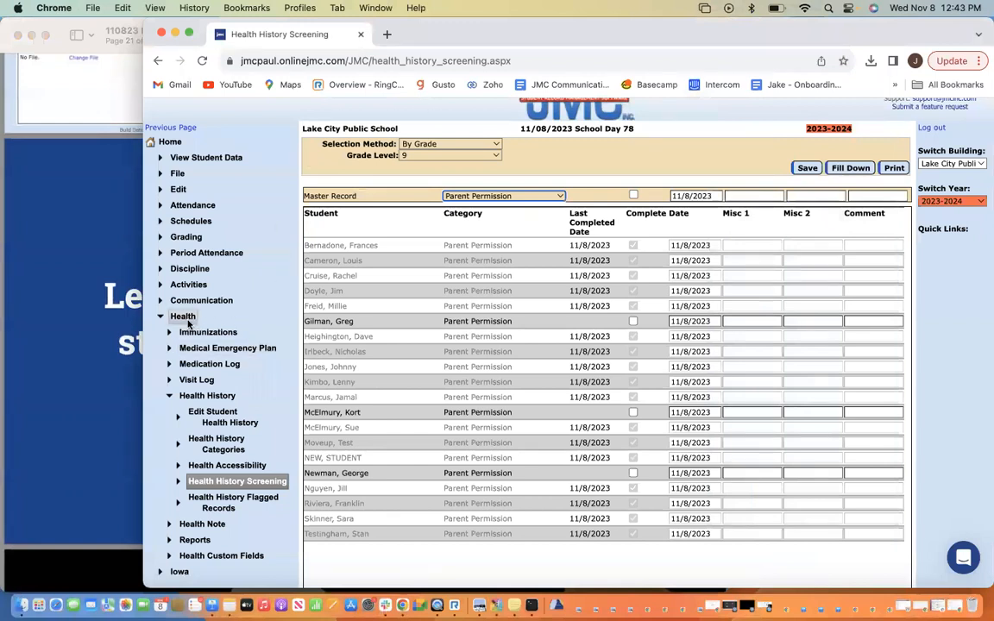
On Edit Student Health History, select the grade 12 student and add a blank row dated 11/8/2023
{"action": "left_click", "coordinate": [209, 429]}
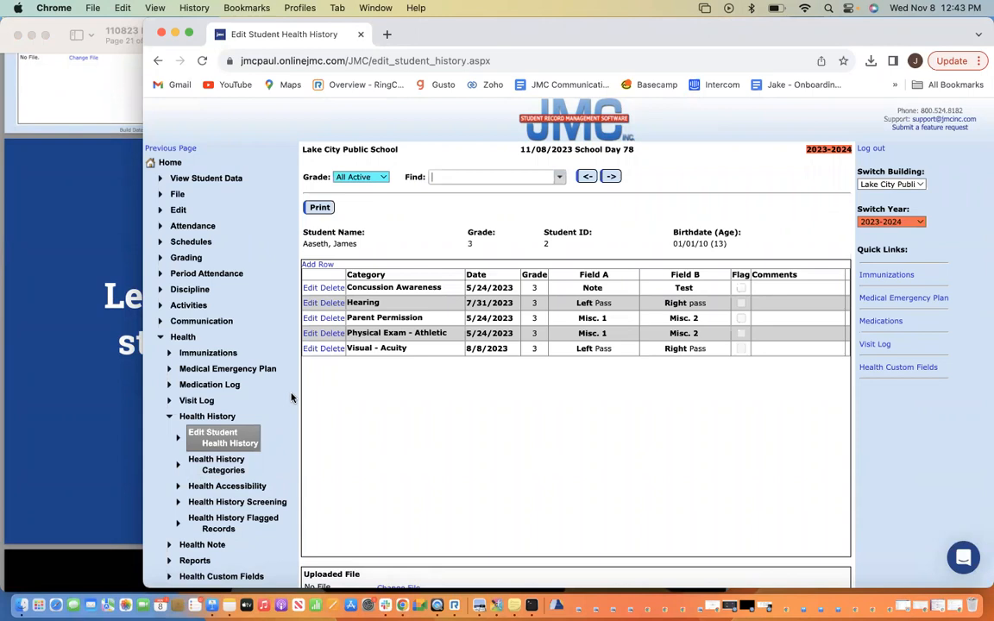
{"action": "left_click", "coordinate": [610, 177]}
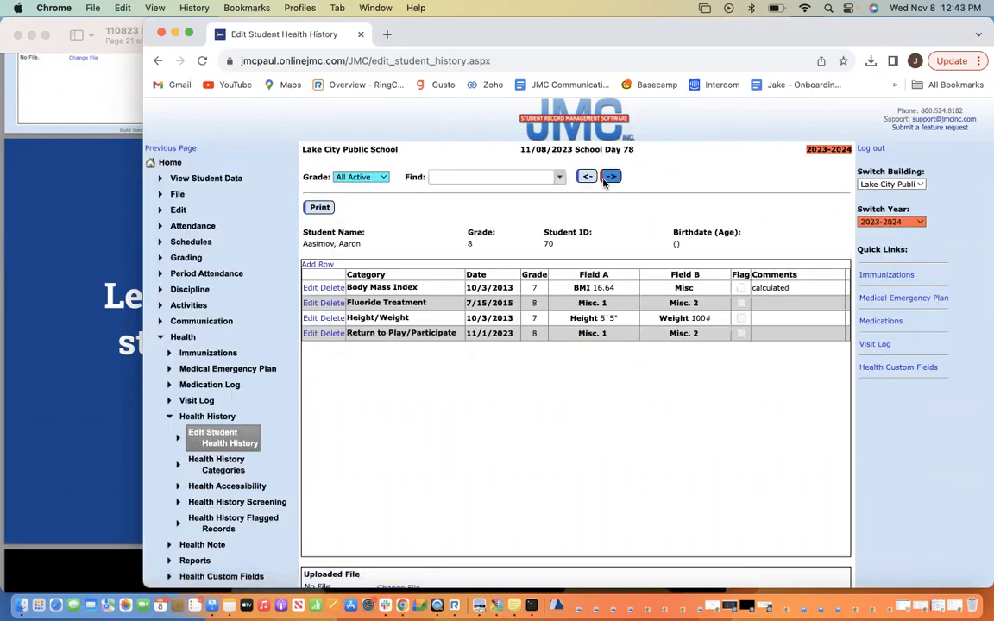
{"action": "left_click", "coordinate": [476, 175]}
{"action": "scroll", "coordinate": [483, 259], "scroll_direction": "down", "scroll_amount": 2}
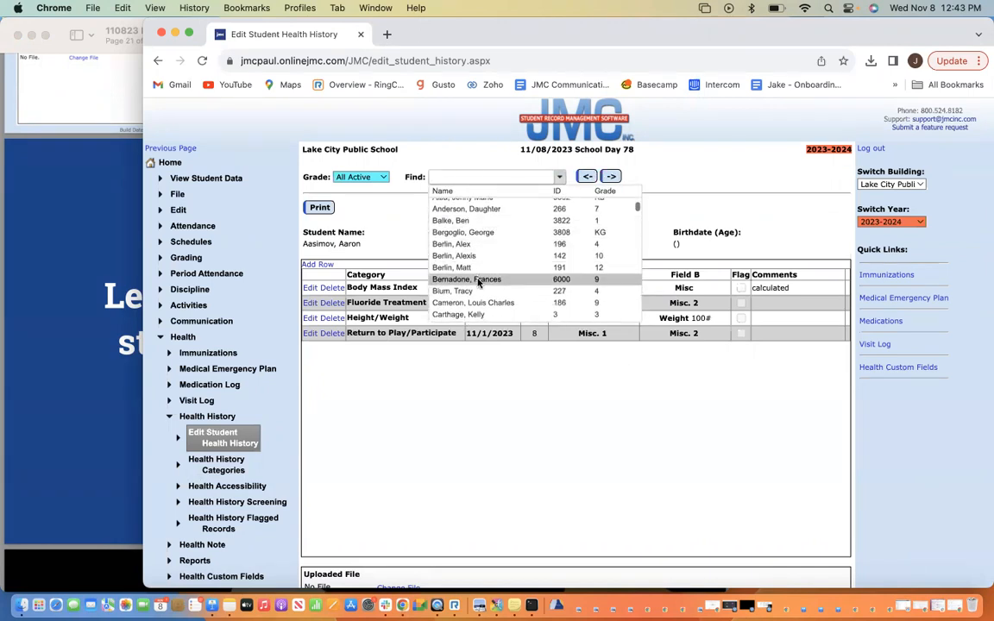
{"action": "left_click", "coordinate": [477, 268]}
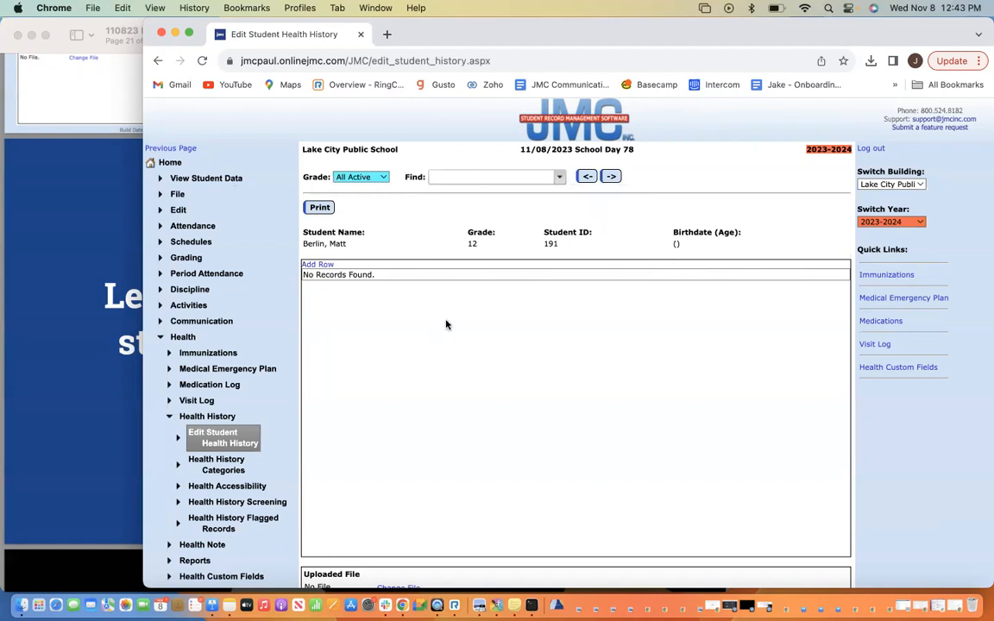
{"action": "left_click", "coordinate": [316, 265]}
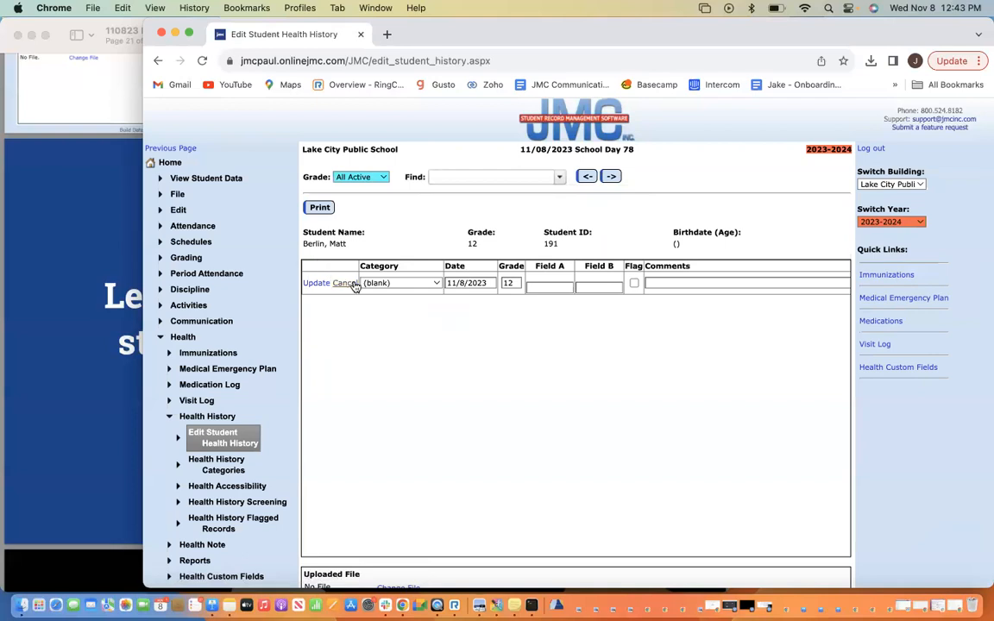
Save the new row as a Concussion Awareness record
{"action": "scroll", "coordinate": [403, 287], "scroll_direction": "down", "scroll_amount": 1}
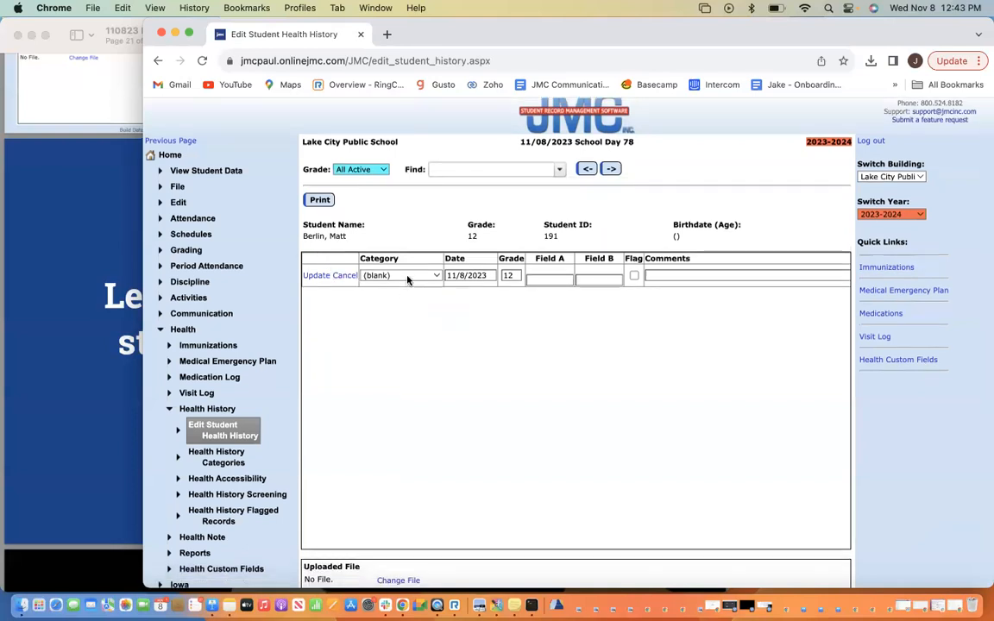
{"action": "left_click", "coordinate": [404, 275]}
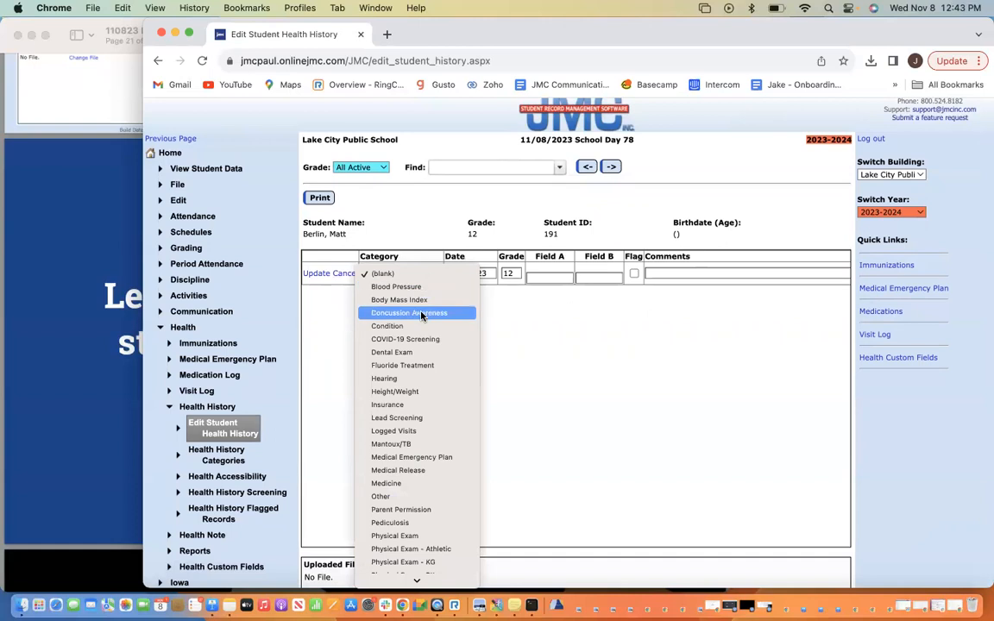
{"action": "left_click", "coordinate": [419, 312]}
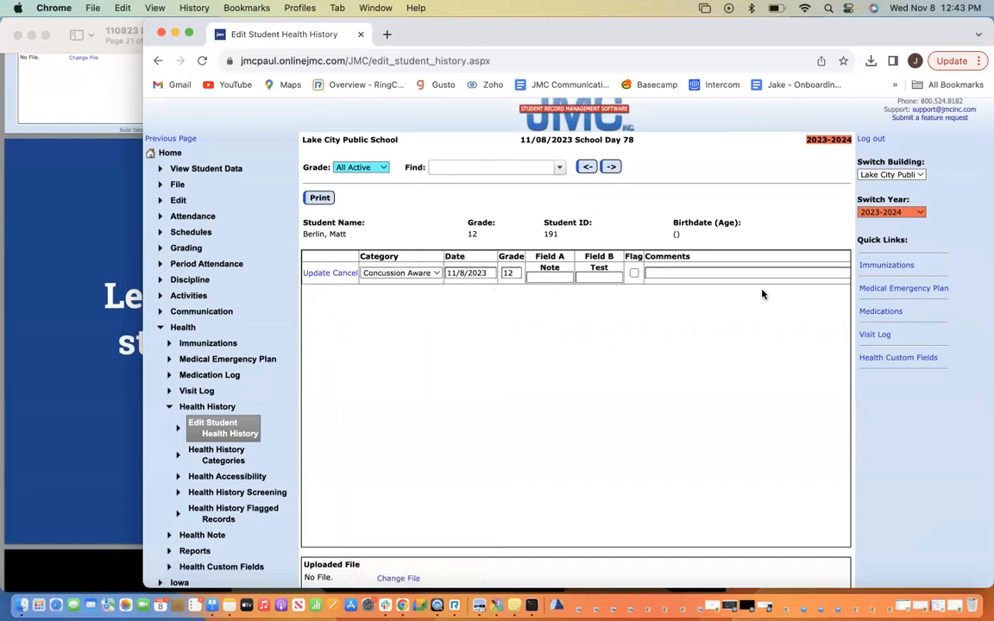
{"action": "left_click", "coordinate": [316, 273]}
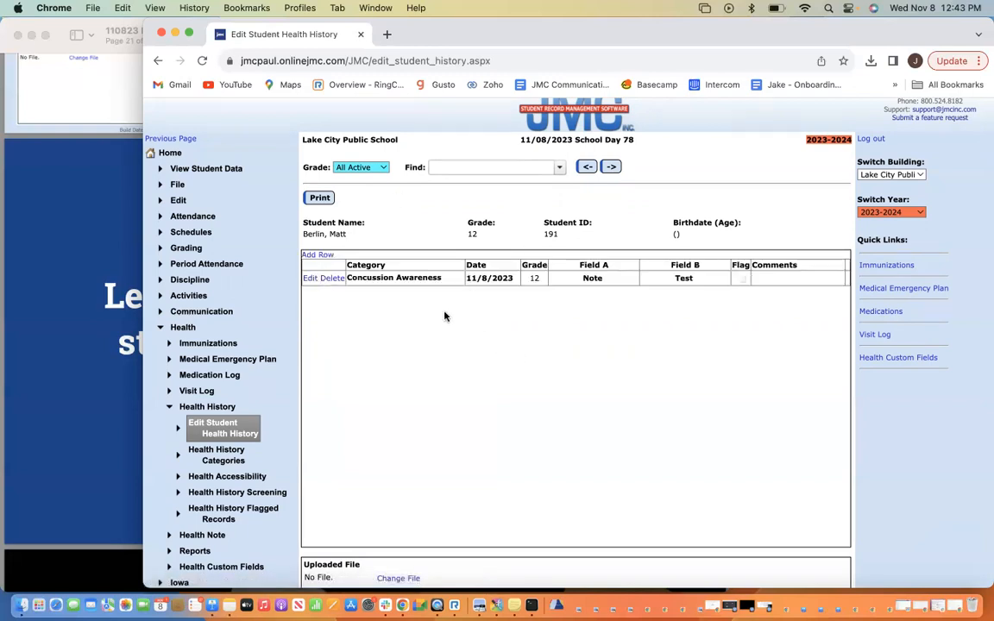
Add and save a second row with category Parent Permission
{"action": "left_click", "coordinate": [309, 278]}
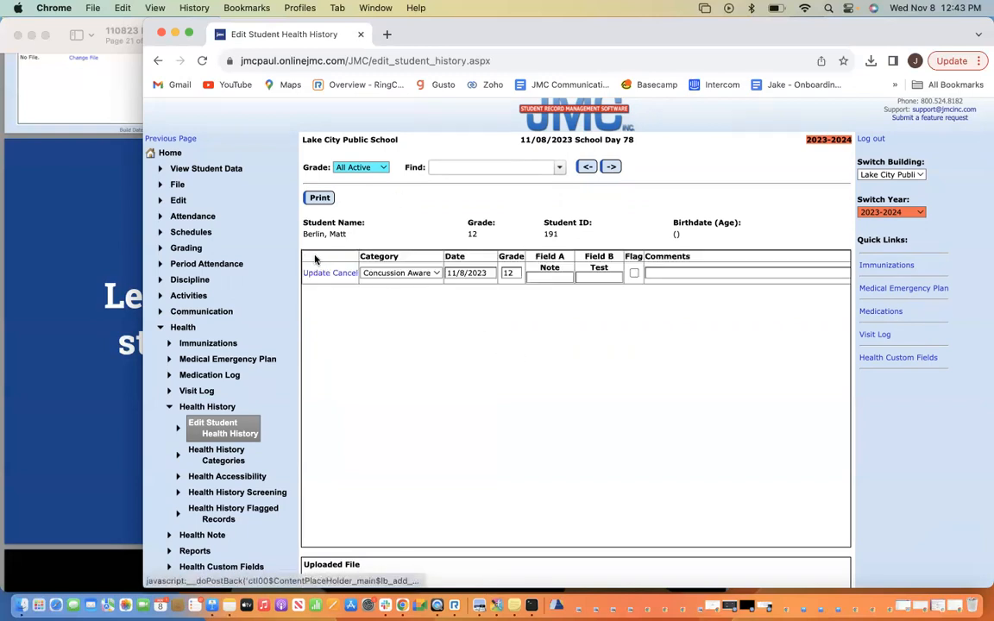
{"action": "left_click", "coordinate": [431, 274]}
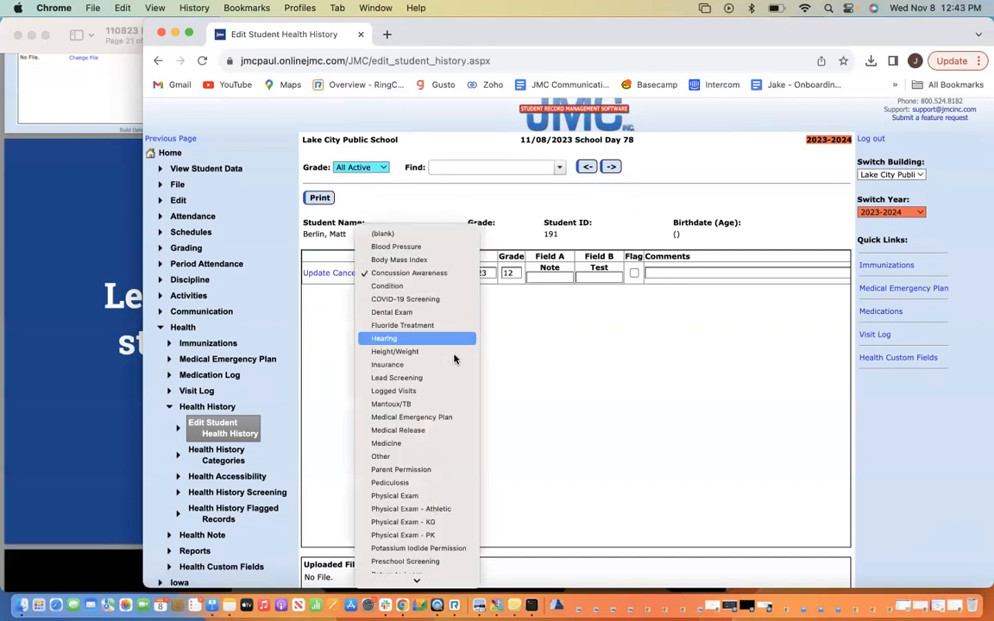
{"action": "scroll", "coordinate": [451, 405], "scroll_direction": "down", "scroll_amount": 1}
{"action": "left_click", "coordinate": [436, 454]}
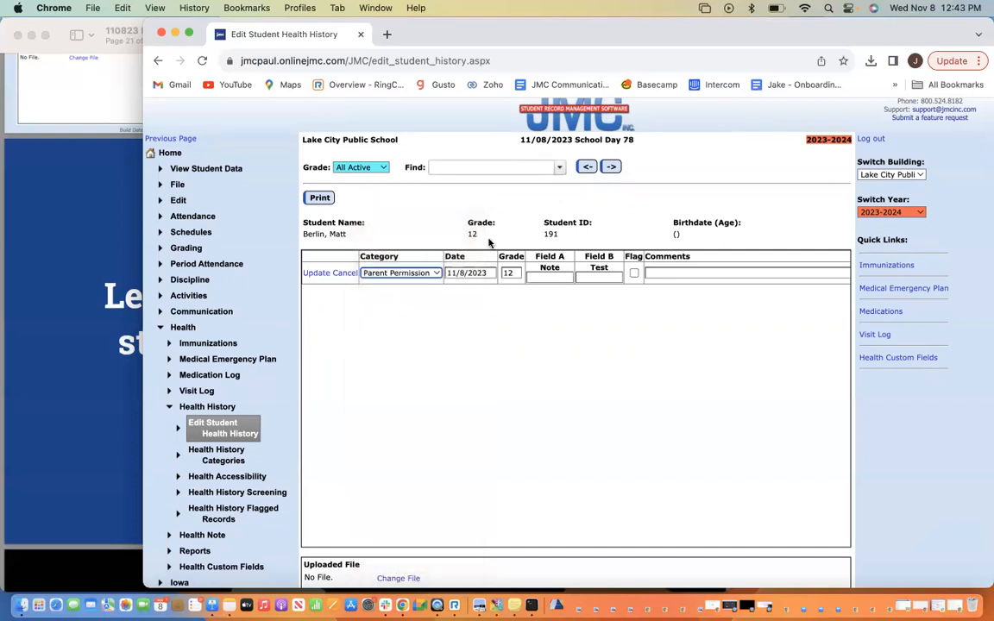
{"action": "left_click", "coordinate": [316, 273]}
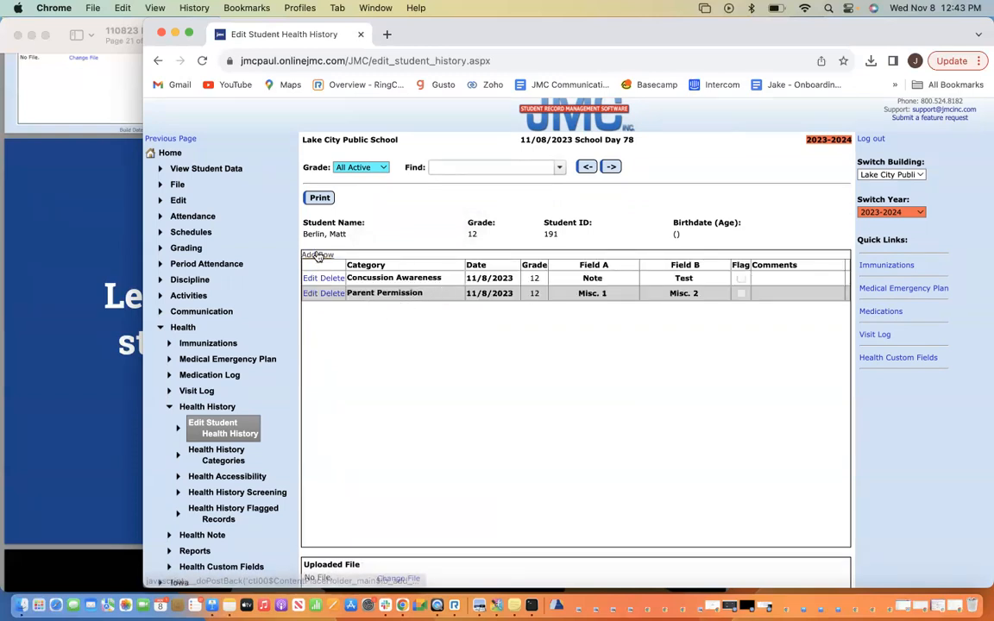
Add and save a third row with category Physical Exam - Athletic, dated 11/8/2023
{"action": "left_click", "coordinate": [317, 254]}
{"action": "left_click", "coordinate": [406, 274]}
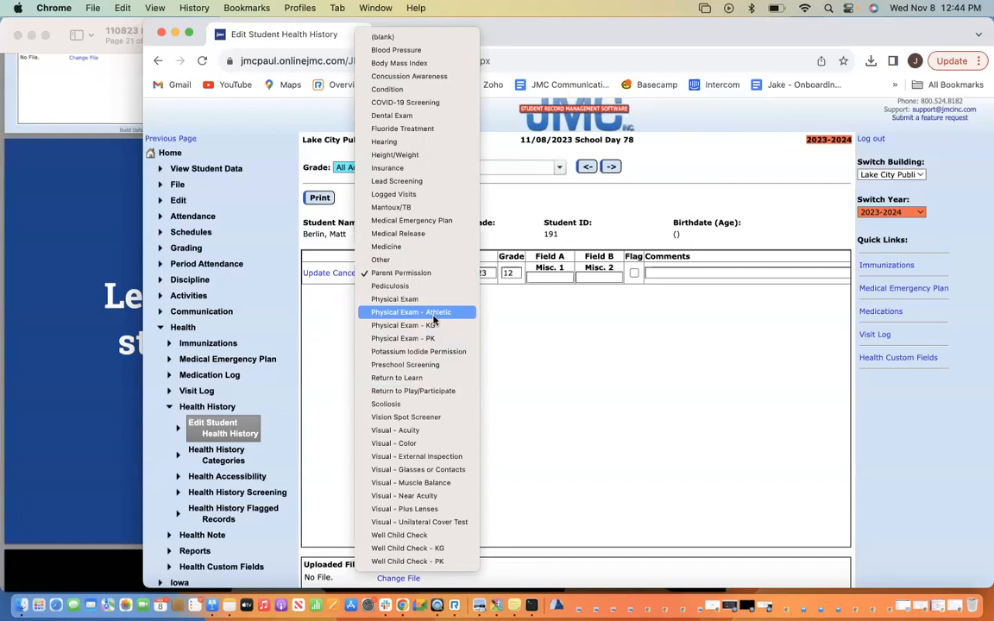
{"action": "left_click", "coordinate": [434, 312]}
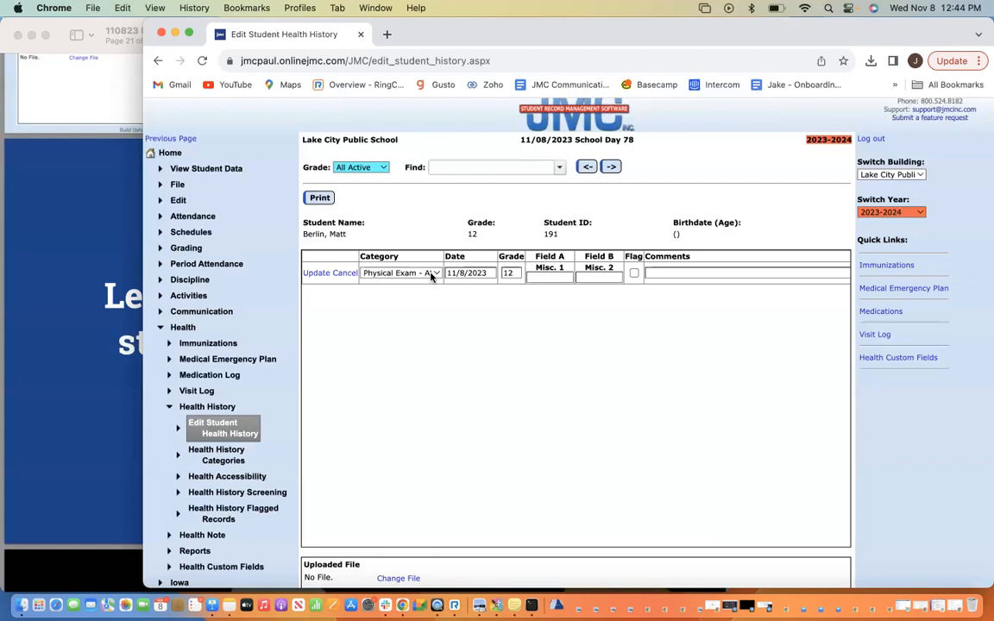
{"action": "left_click", "coordinate": [317, 274]}
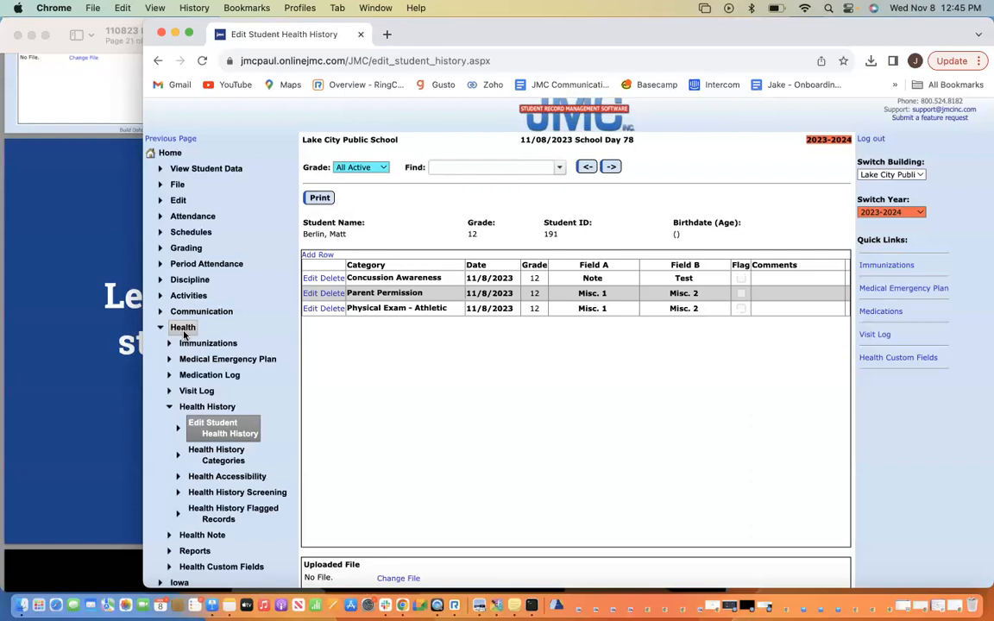
Return the Preview slideshow to full screen and advance to the next section's title slide
{"action": "left_click", "coordinate": [79, 297]}
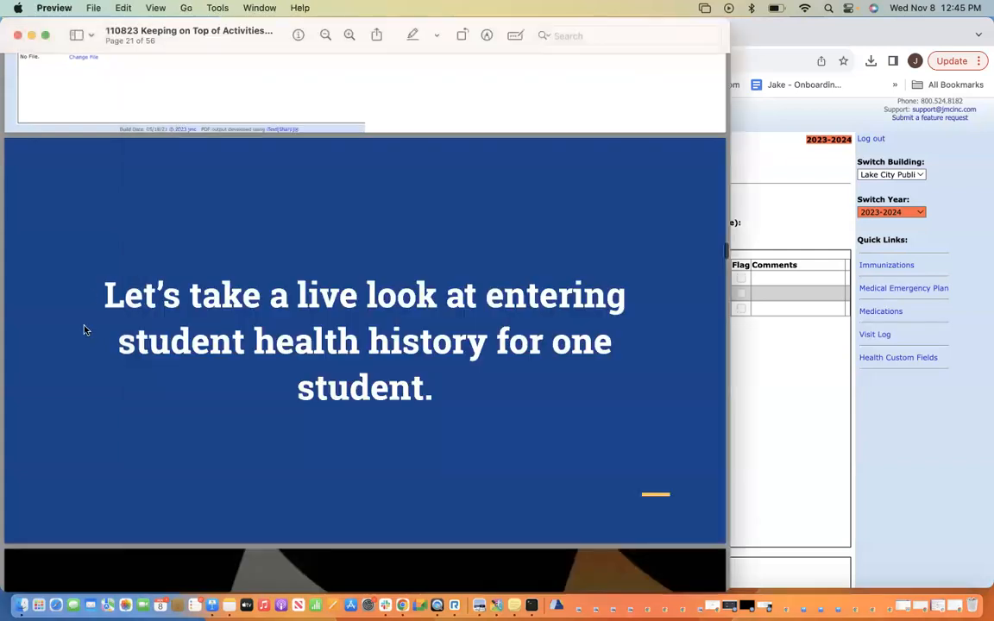
{"action": "left_click", "coordinate": [46, 35]}
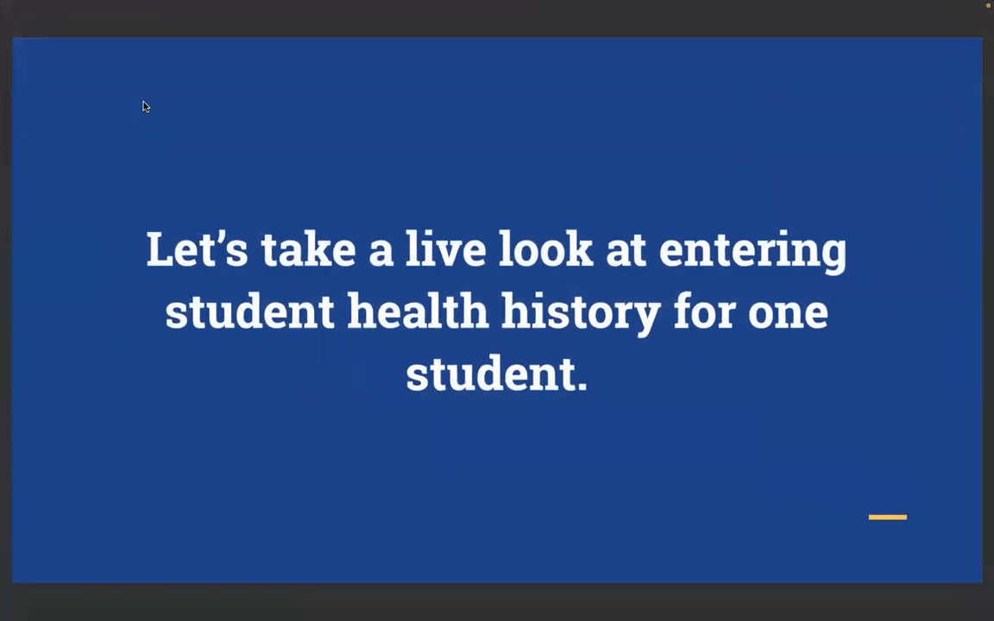
{"action": "key", "text": "Right"}
{"action": "key", "text": "Right"}
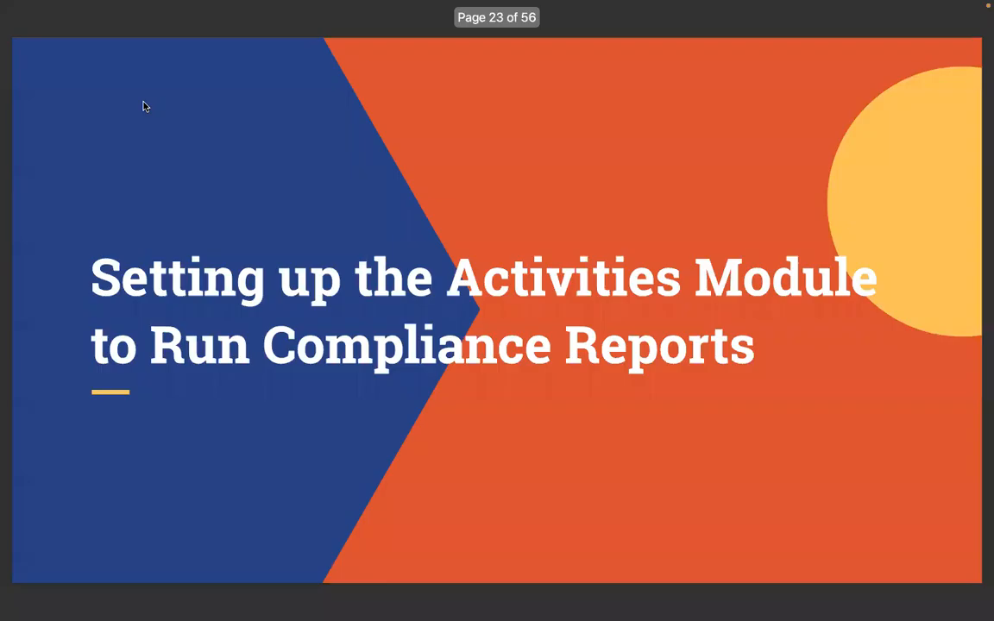
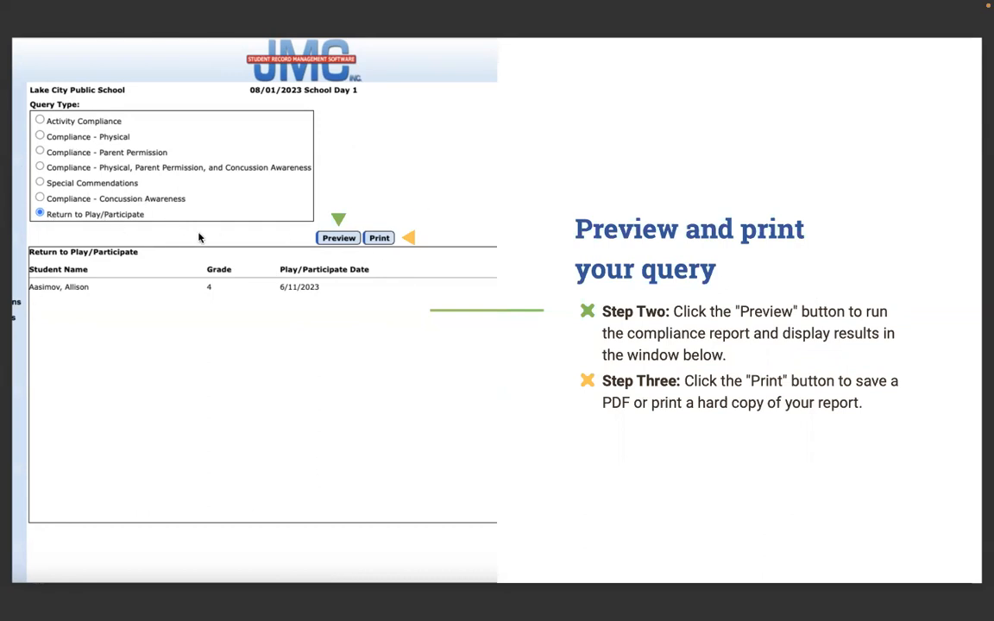
Advance to slide 48, 'Let's take a live look at running activity queries,' and exit full screen
{"action": "key", "text": "Right"}
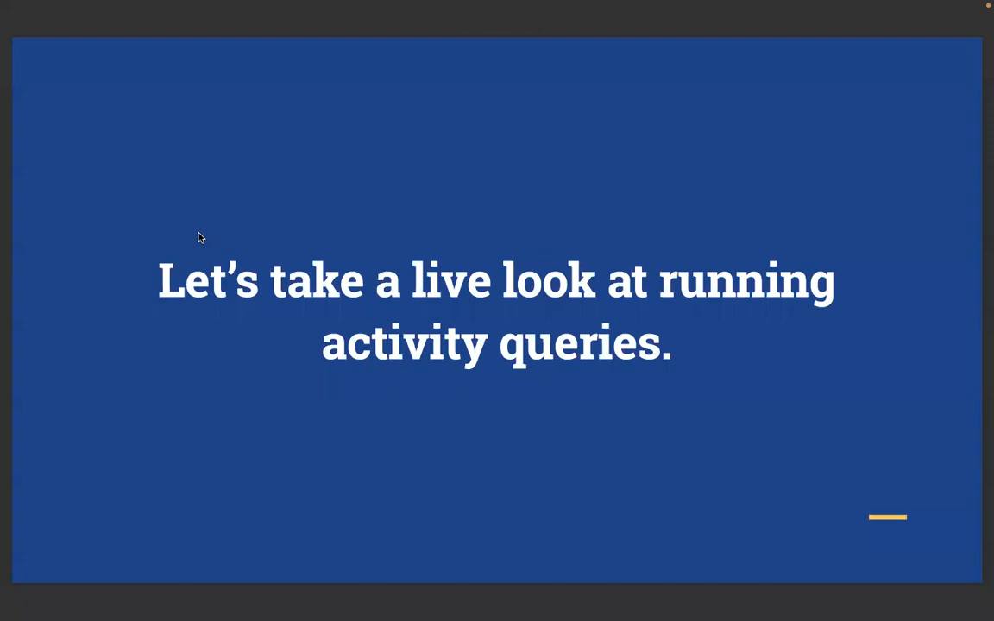
{"action": "key", "text": "Escape"}
Return to the student record system and open Activity Query under Activities
{"action": "left_click", "coordinate": [914, 339]}
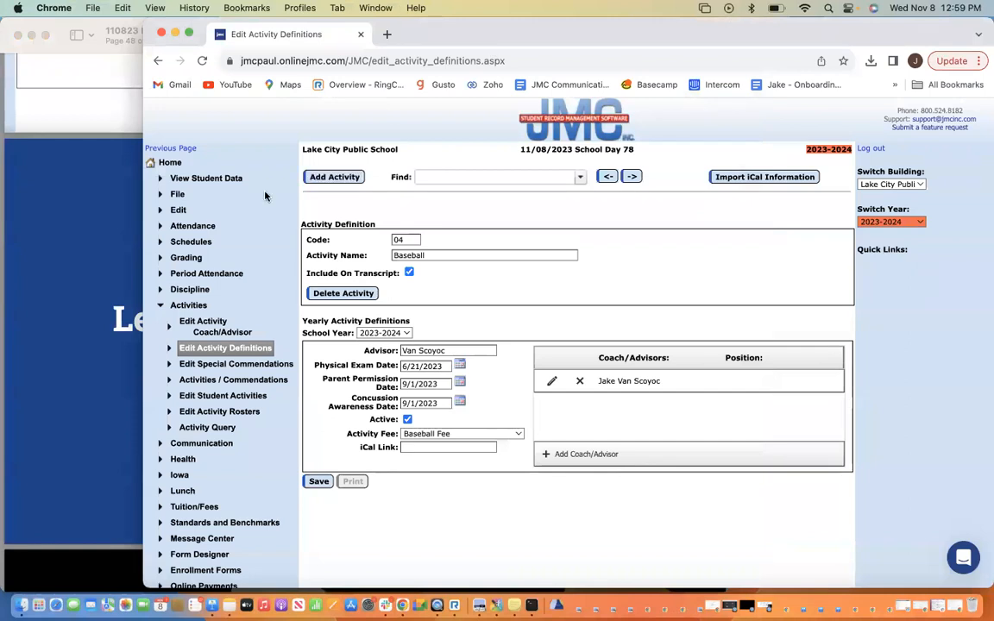
{"action": "left_click", "coordinate": [188, 305]}
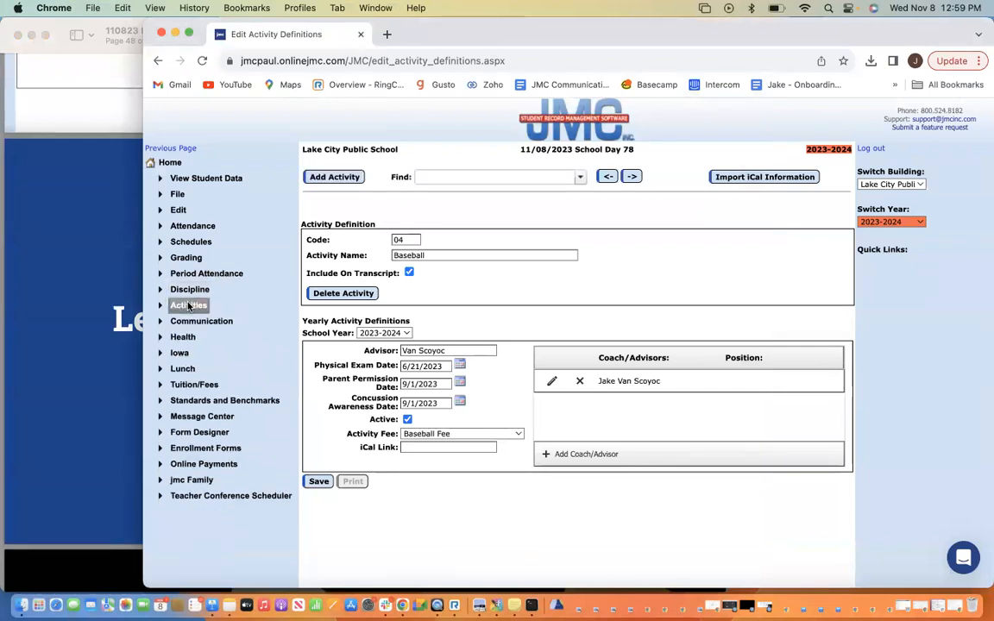
{"action": "left_click", "coordinate": [188, 305]}
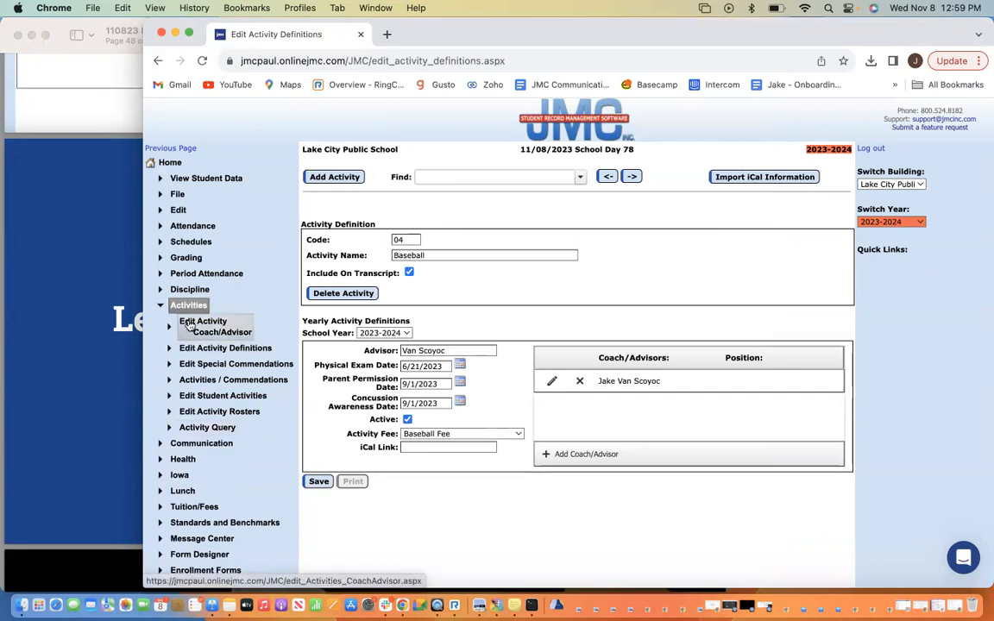
{"action": "left_click", "coordinate": [205, 427]}
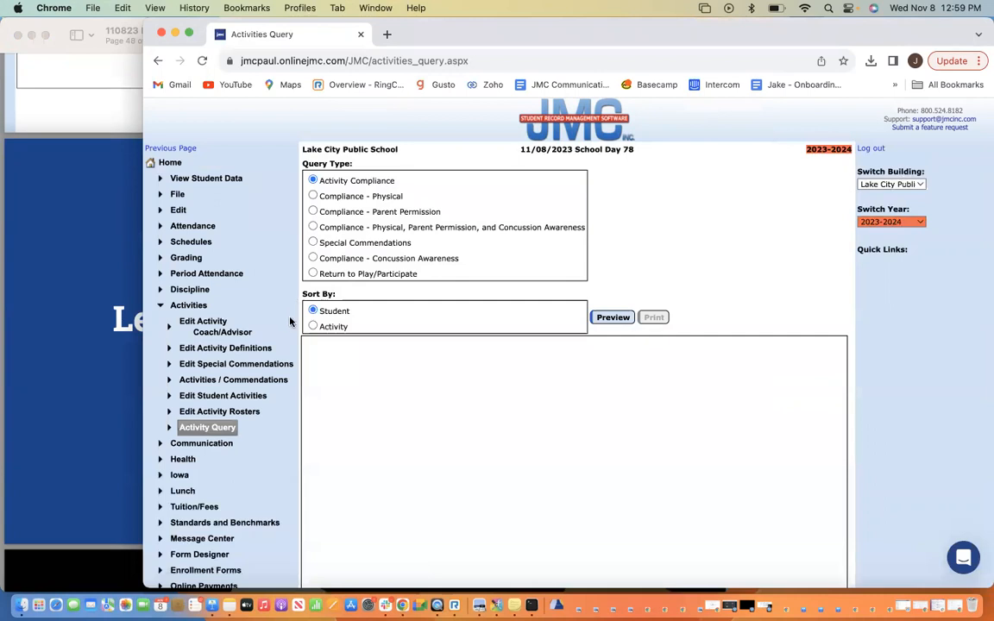
Choose the Compliance - Physical query with cutoff date 11/8/2022 and run it
{"action": "left_click", "coordinate": [313, 197]}
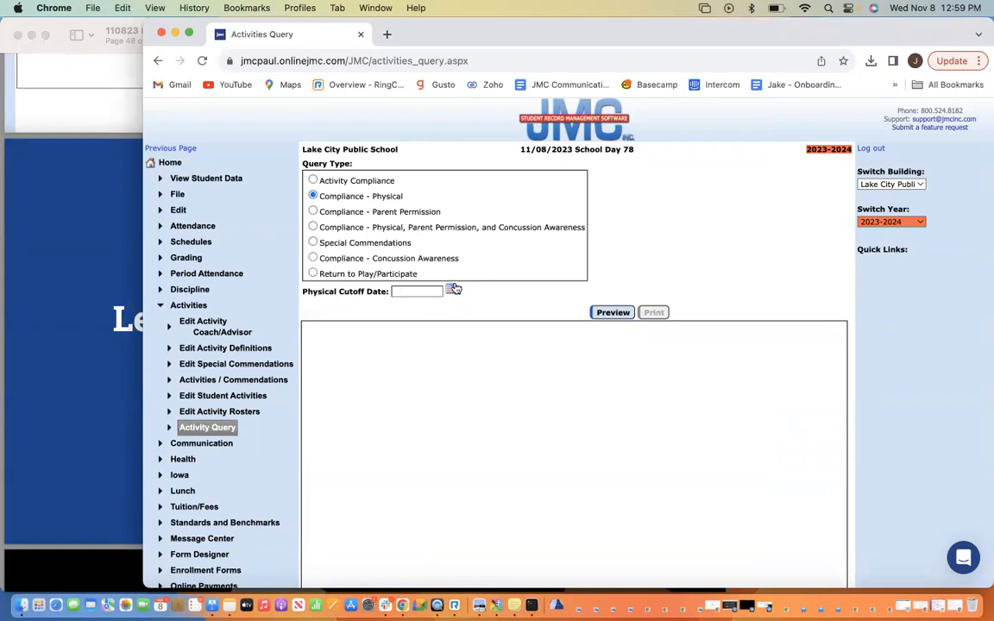
{"action": "left_click", "coordinate": [450, 291]}
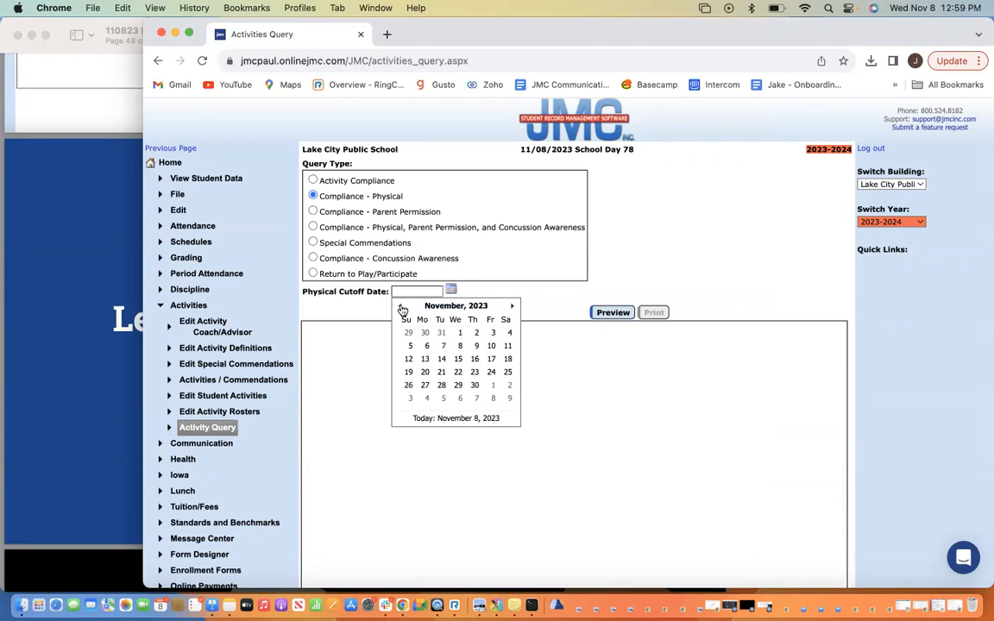
{"action": "left_click", "coordinate": [442, 306]}
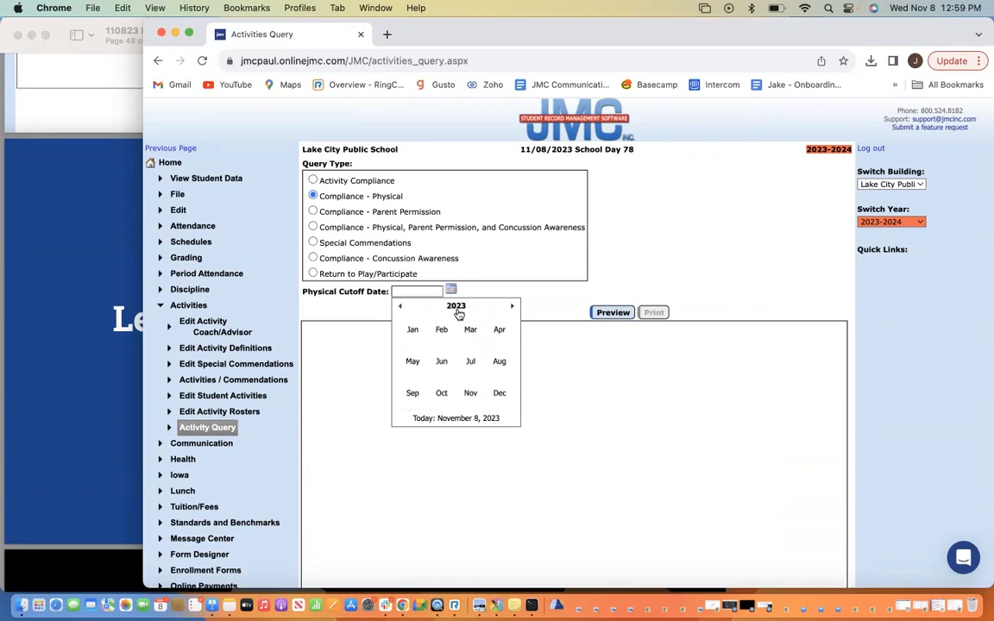
{"action": "left_click", "coordinate": [400, 307]}
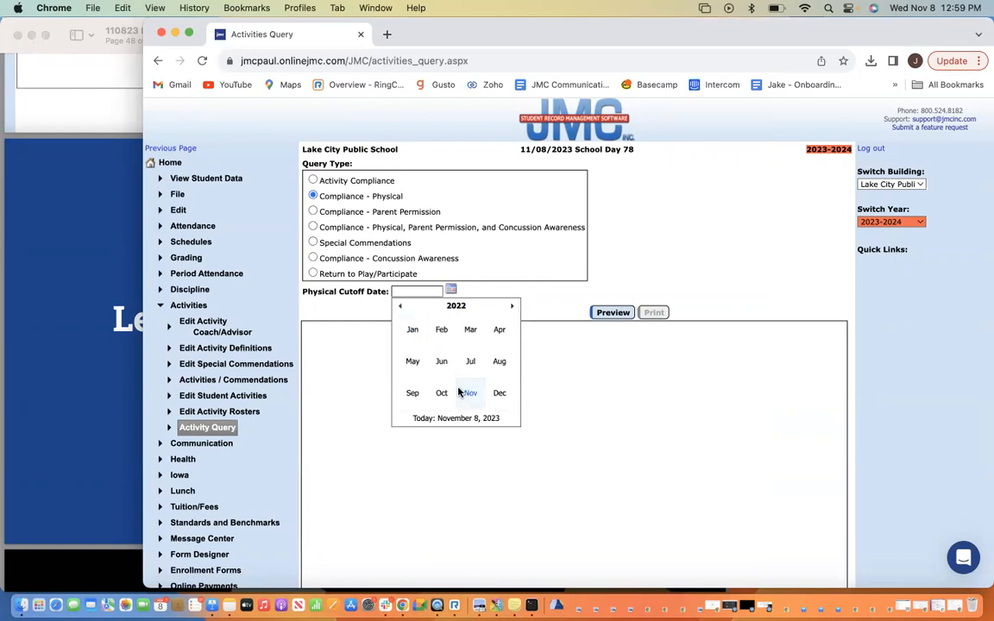
{"action": "left_click", "coordinate": [463, 392]}
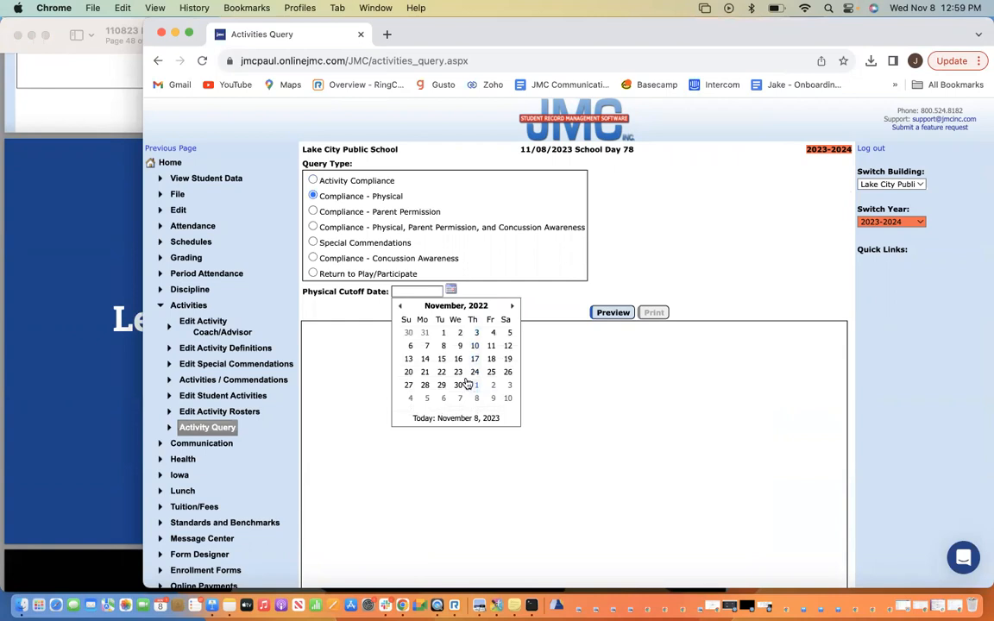
{"action": "left_click", "coordinate": [443, 347]}
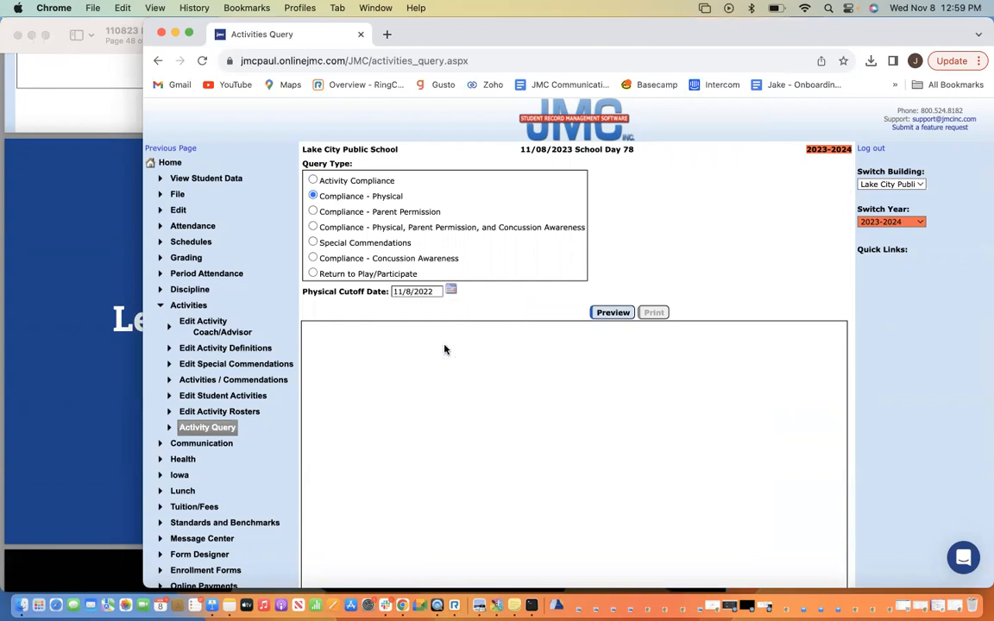
{"action": "left_click", "coordinate": [613, 314]}
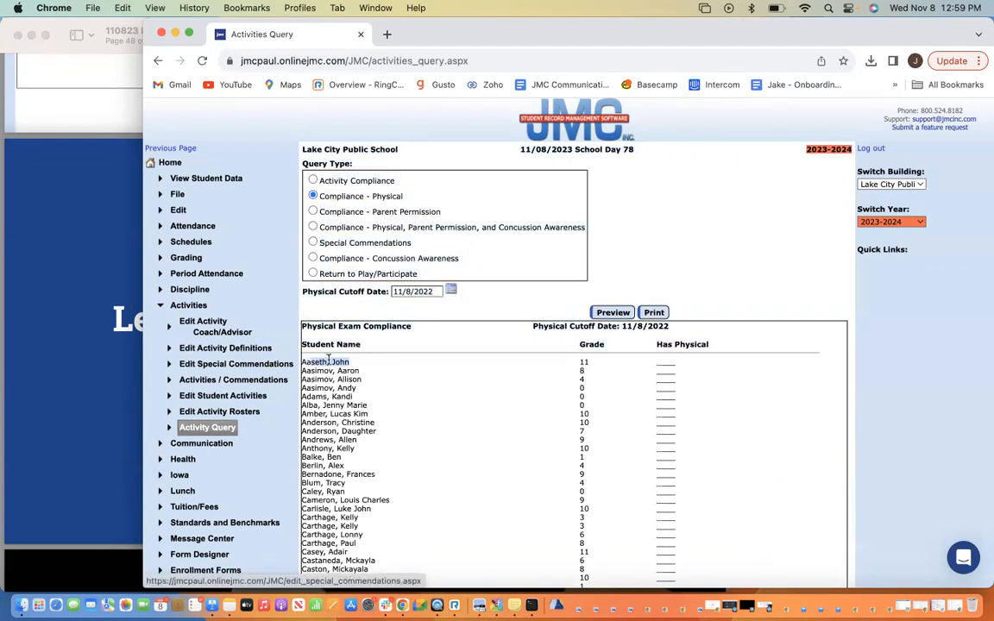
Review the Physical Exam Compliance results and highlight the first student's name
{"action": "scroll", "coordinate": [487, 414], "scroll_direction": "down", "scroll_amount": 20}
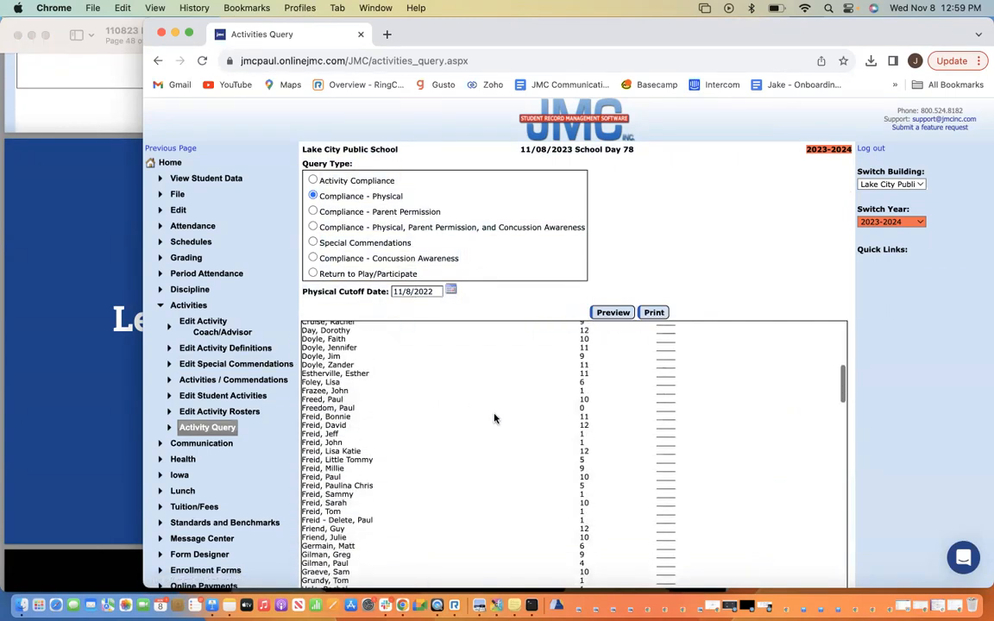
{"action": "scroll", "coordinate": [619, 377], "scroll_direction": "down", "scroll_amount": 10}
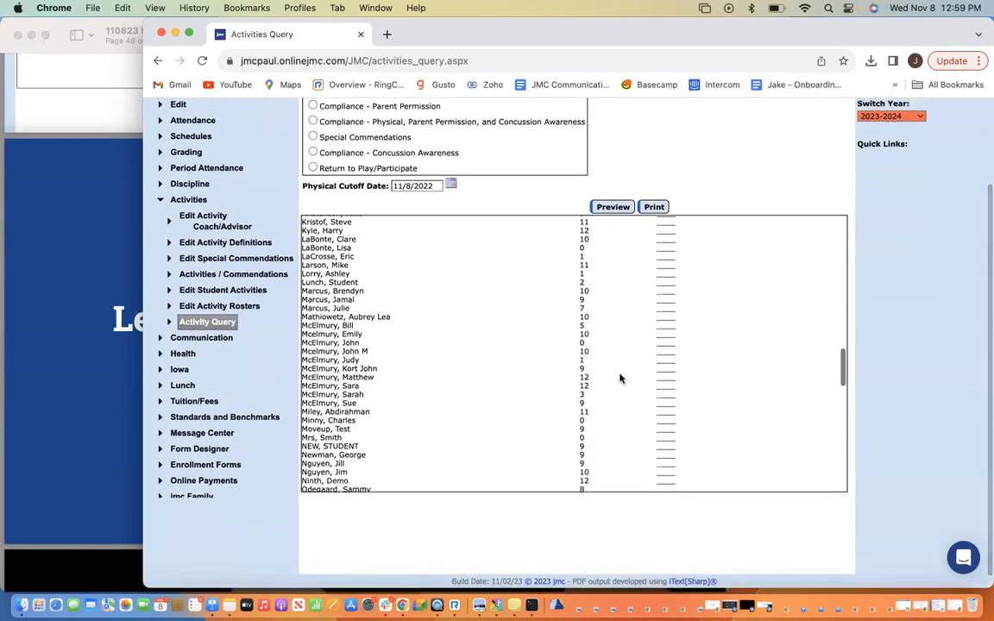
{"action": "scroll", "coordinate": [604, 371], "scroll_direction": "up", "scroll_amount": 15}
{"action": "scroll", "coordinate": [600, 369], "scroll_direction": "up", "scroll_amount": 15}
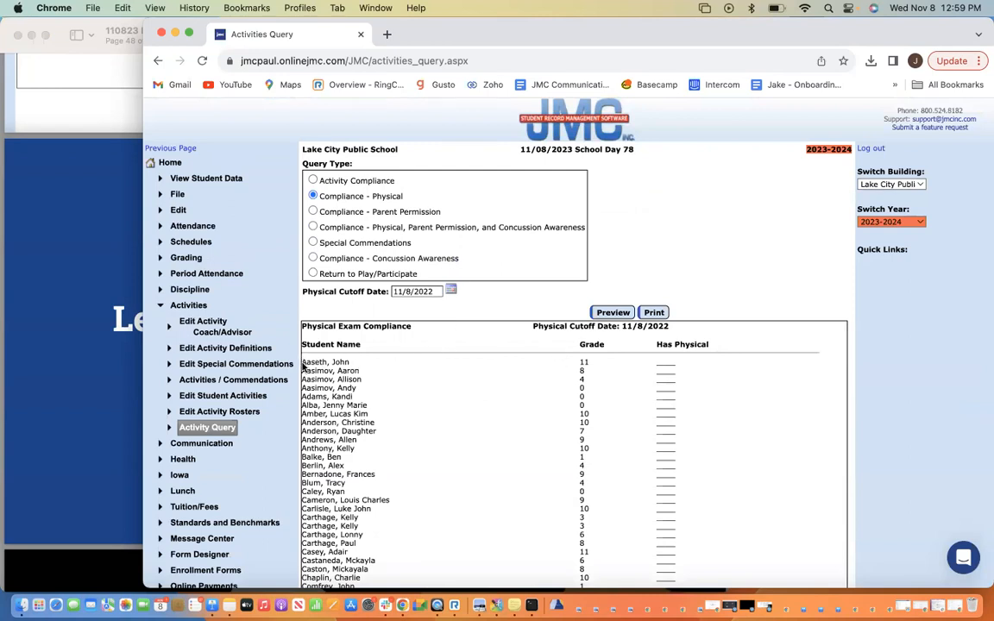
{"action": "left_click_drag", "start_coordinate": [302, 366], "coordinate": [350, 364]}
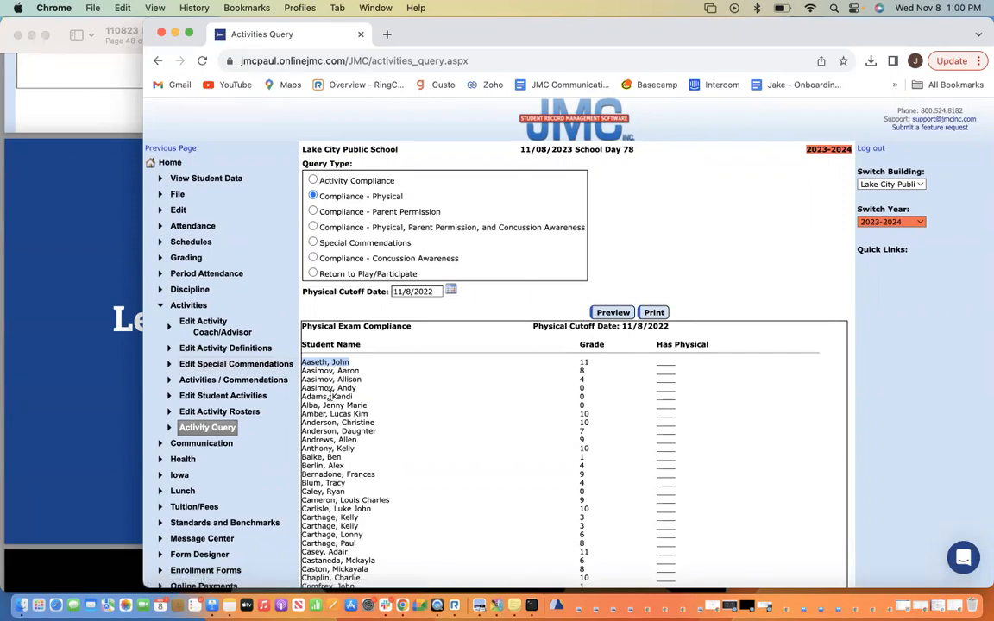
Open Edit Student Health History from Health > Health History in a new browser tab
{"action": "left_click", "coordinate": [185, 305]}
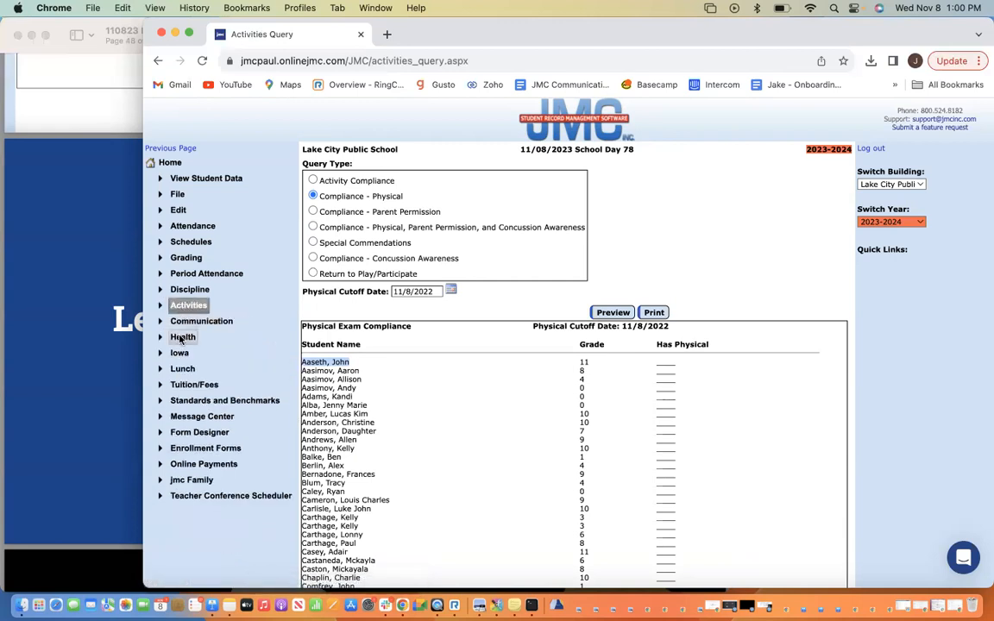
{"action": "left_click", "coordinate": [182, 337]}
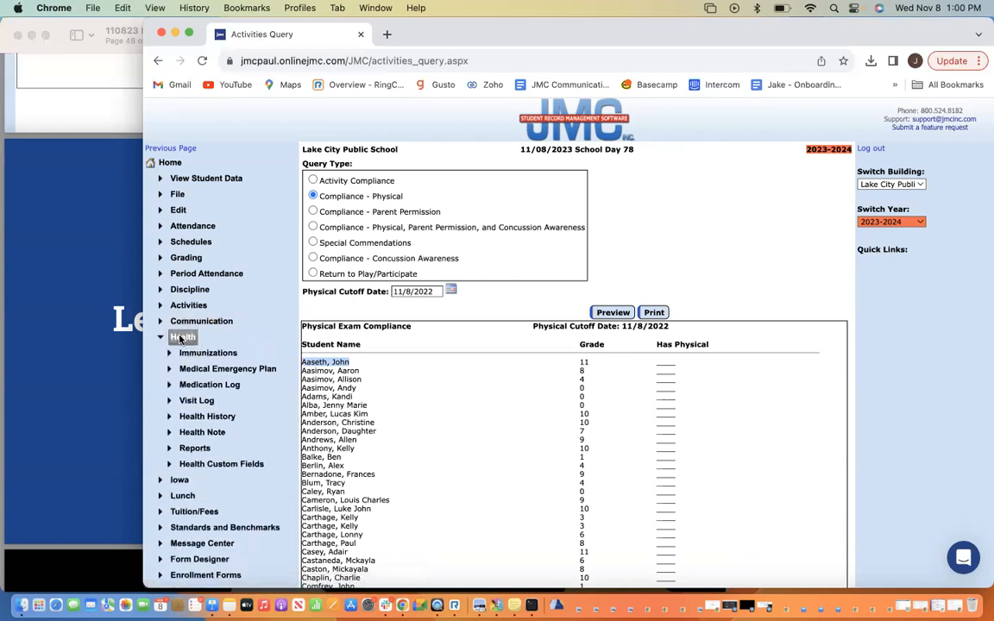
{"action": "left_click", "coordinate": [207, 417]}
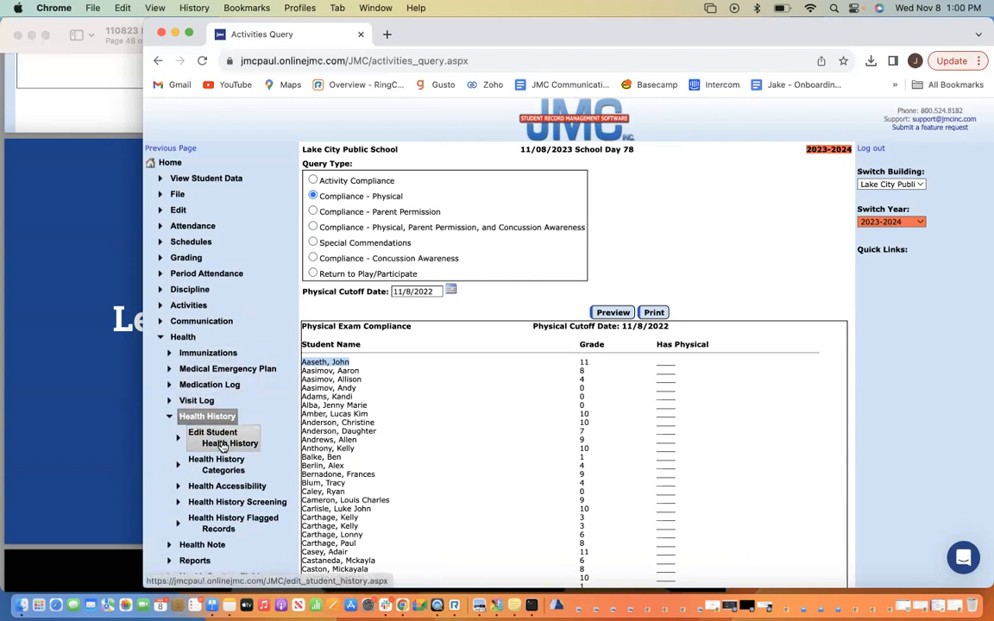
{"action": "left_click", "coordinate": [223, 443], "text": "super"}
{"action": "mouse_move", "coordinate": [857, 34]}
{"action": "left_mouse_down"}
{"action": "mouse_move", "coordinate": [809, 97]}
{"action": "mouse_move", "coordinate": [769, 45]}
{"action": "left_mouse_up"}
{"action": "left_click", "coordinate": [428, 100]}
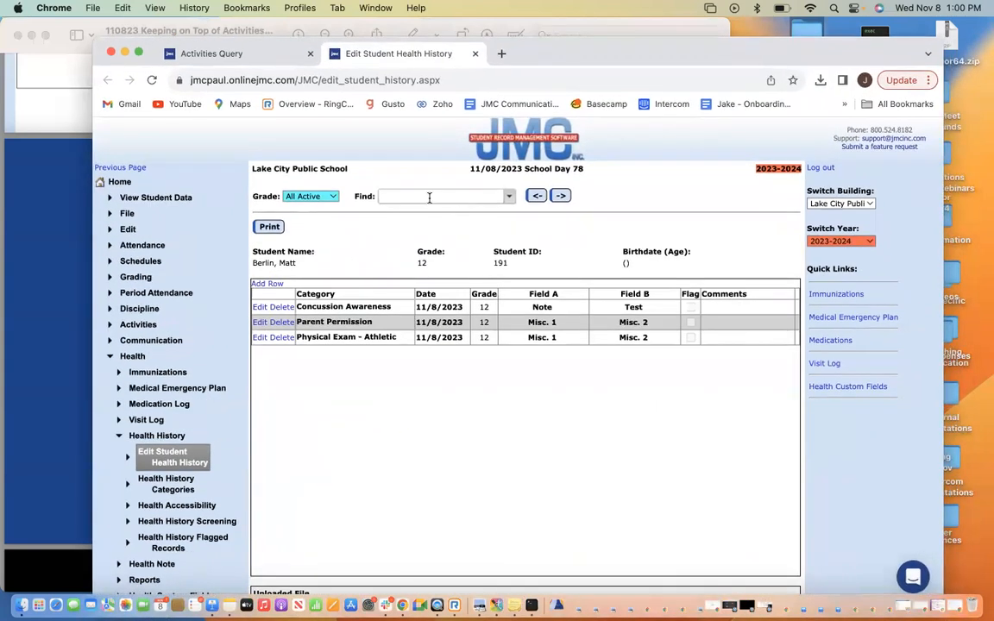
Set the grade filter to All Inactive and load the chosen inactive student's health history
{"action": "type", "text": "aas"}
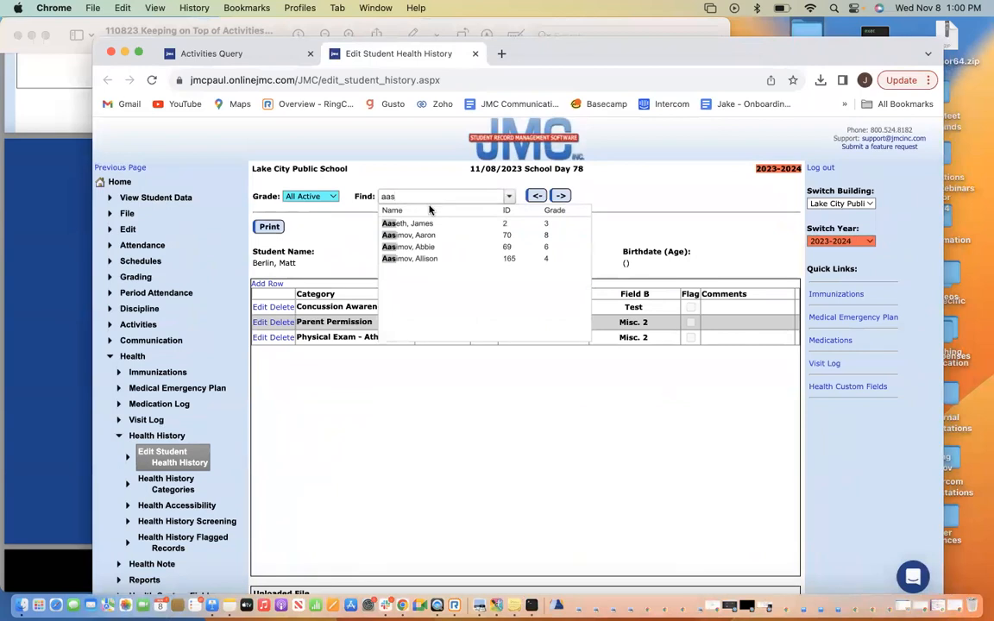
{"action": "key", "text": "BackSpace"}
{"action": "type", "text": "John"}
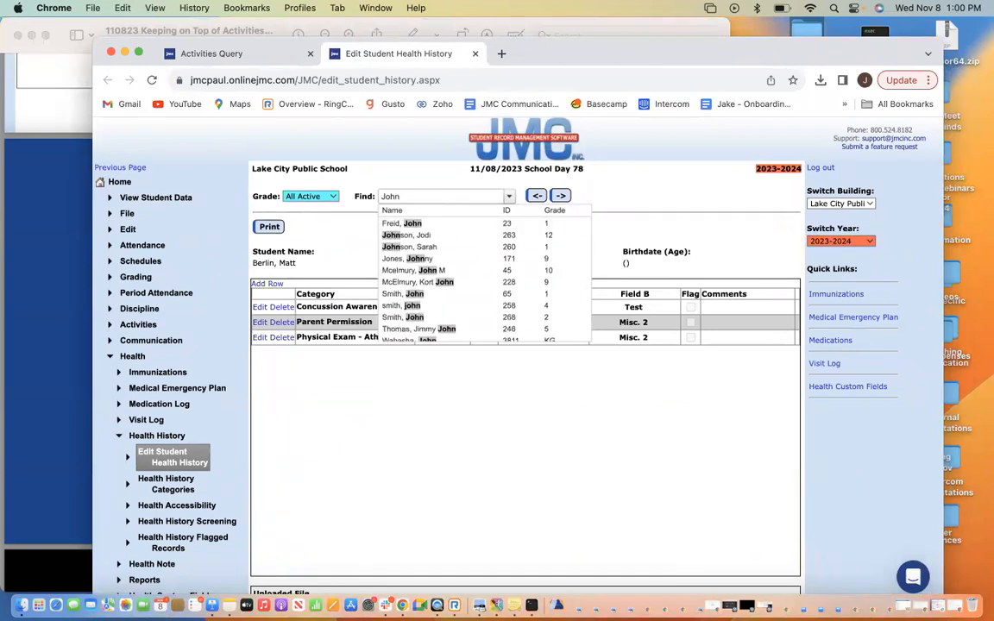
{"action": "left_click", "coordinate": [330, 197]}
{"action": "left_click", "coordinate": [330, 199]}
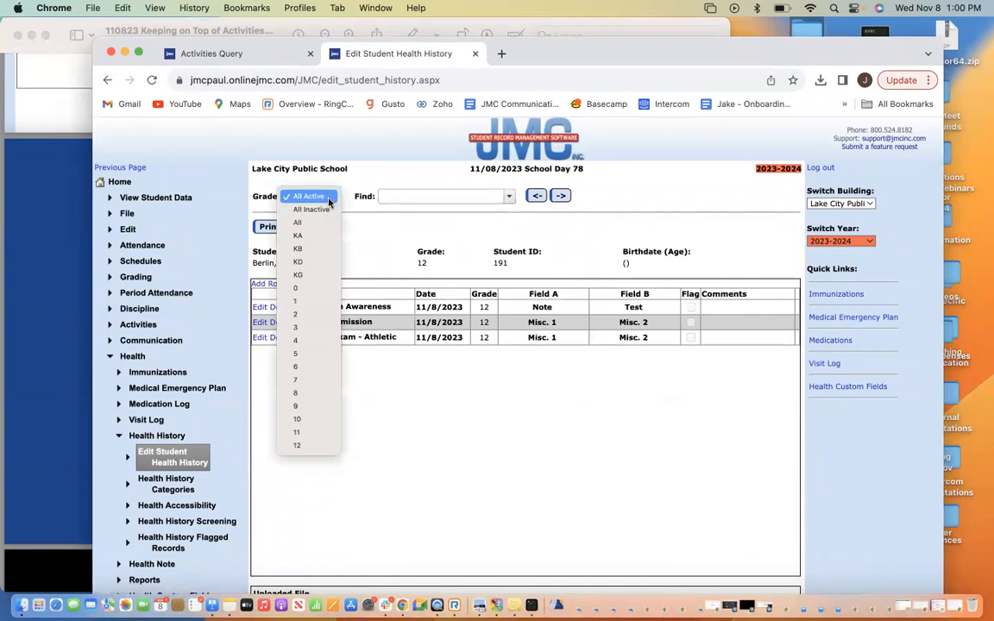
{"action": "left_click", "coordinate": [311, 209]}
{"action": "left_click", "coordinate": [403, 197]}
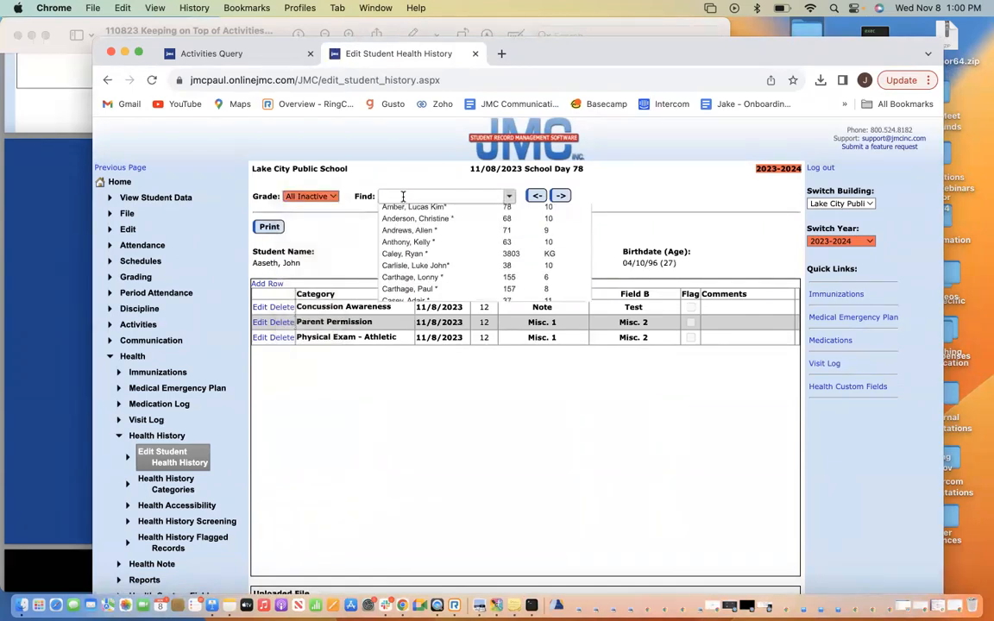
{"action": "type", "text": "aa"}
{"action": "left_click", "coordinate": [414, 224]}
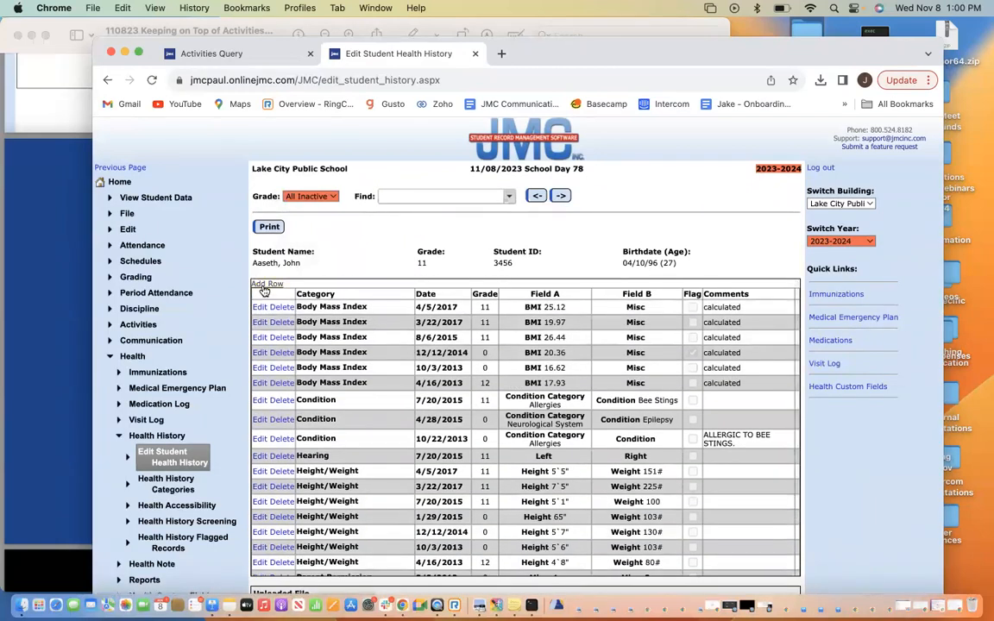
Start a new health history row and browse the categories, briefly checking the compliance report
{"action": "left_click", "coordinate": [265, 283]}
{"action": "left_click", "coordinate": [347, 304]}
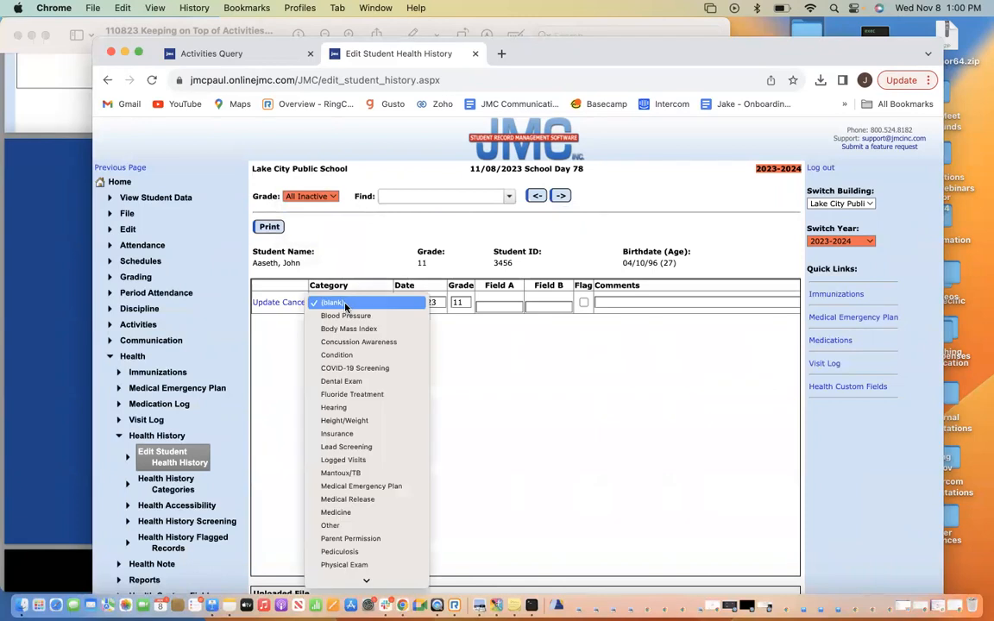
{"action": "scroll", "coordinate": [361, 393], "scroll_direction": "down", "scroll_amount": 2}
{"action": "scroll", "coordinate": [360, 396], "scroll_direction": "down", "scroll_amount": 2}
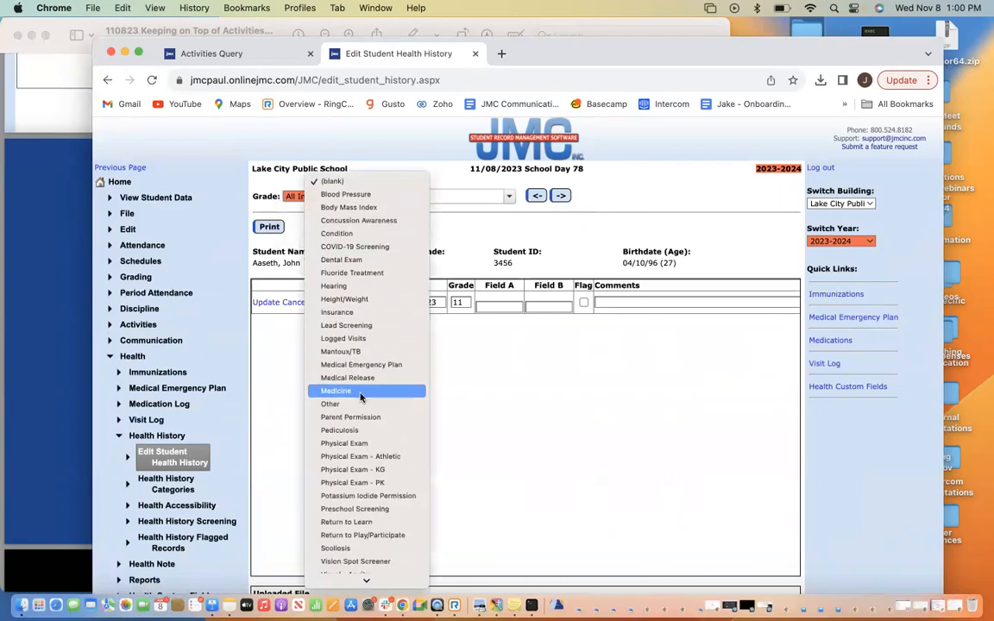
{"action": "left_click", "coordinate": [230, 63]}
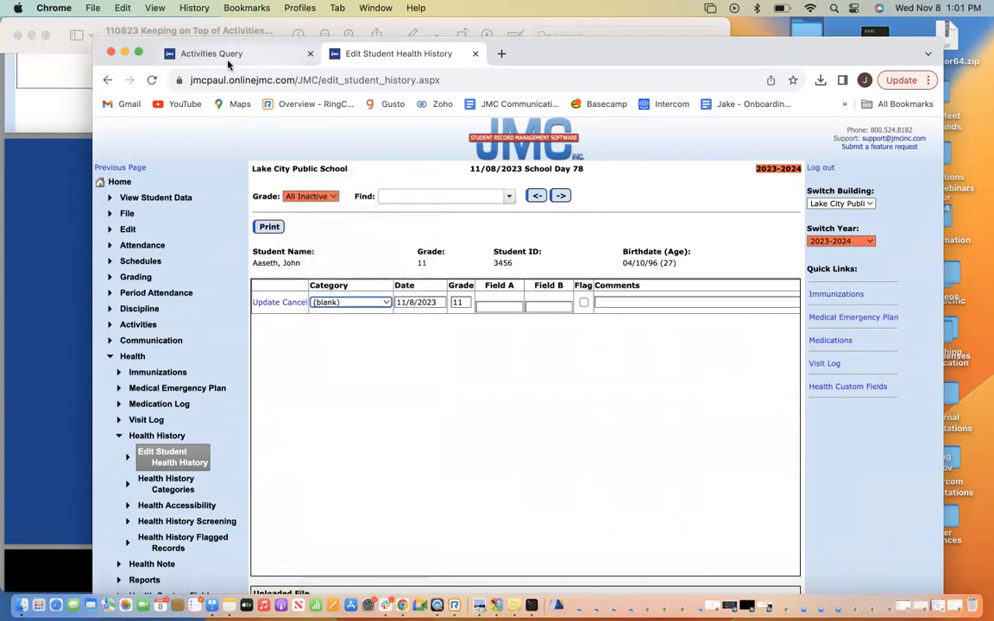
{"action": "left_click", "coordinate": [232, 57]}
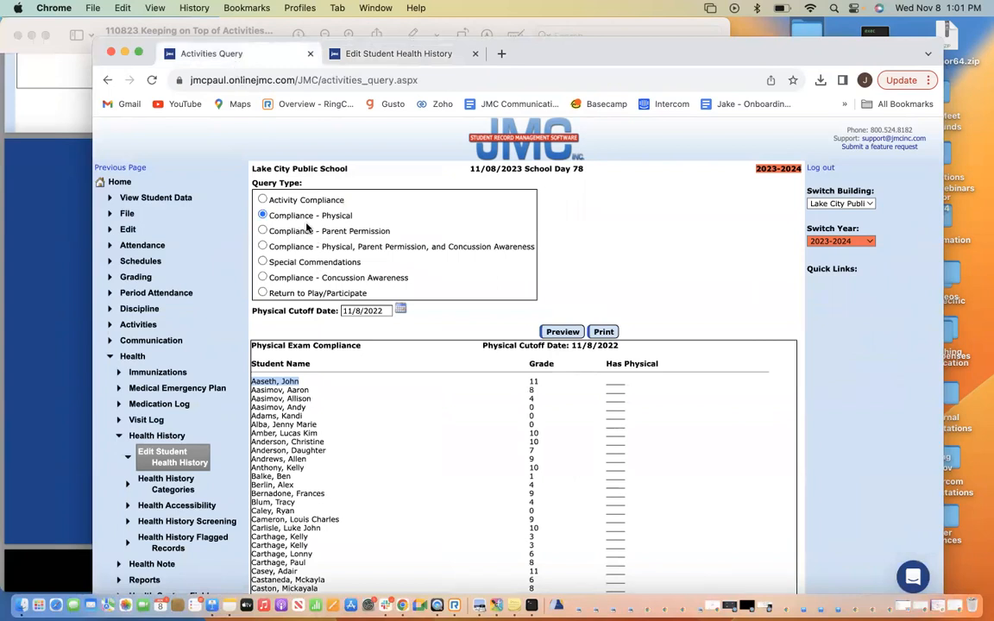
{"action": "left_click", "coordinate": [354, 57]}
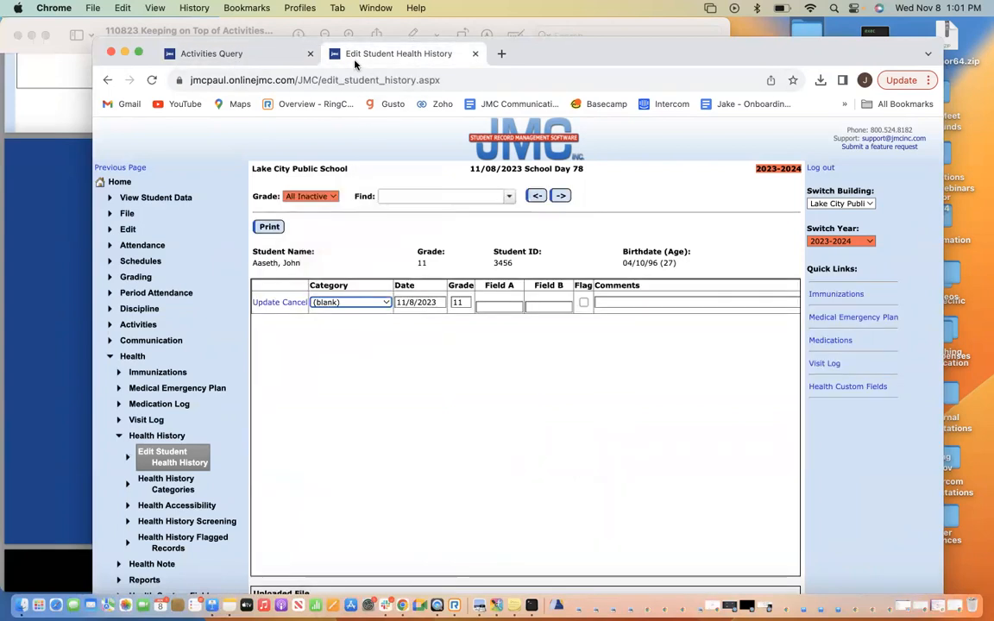
Save the new row as Physical Exam - Athletic dated 11/7/2023
{"action": "left_click", "coordinate": [363, 303]}
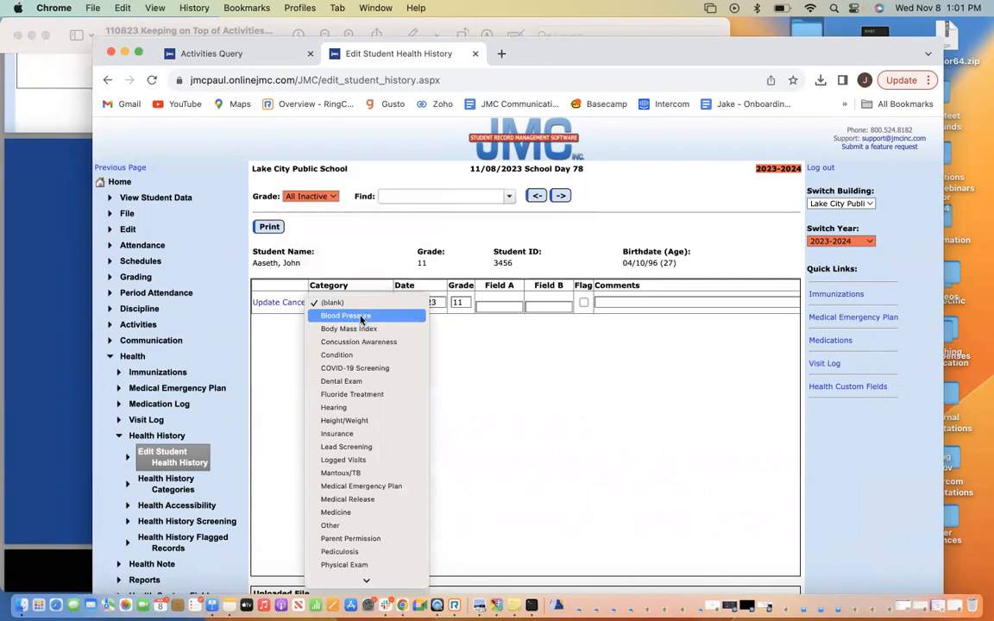
{"action": "scroll", "coordinate": [352, 487], "scroll_direction": "down", "scroll_amount": 5}
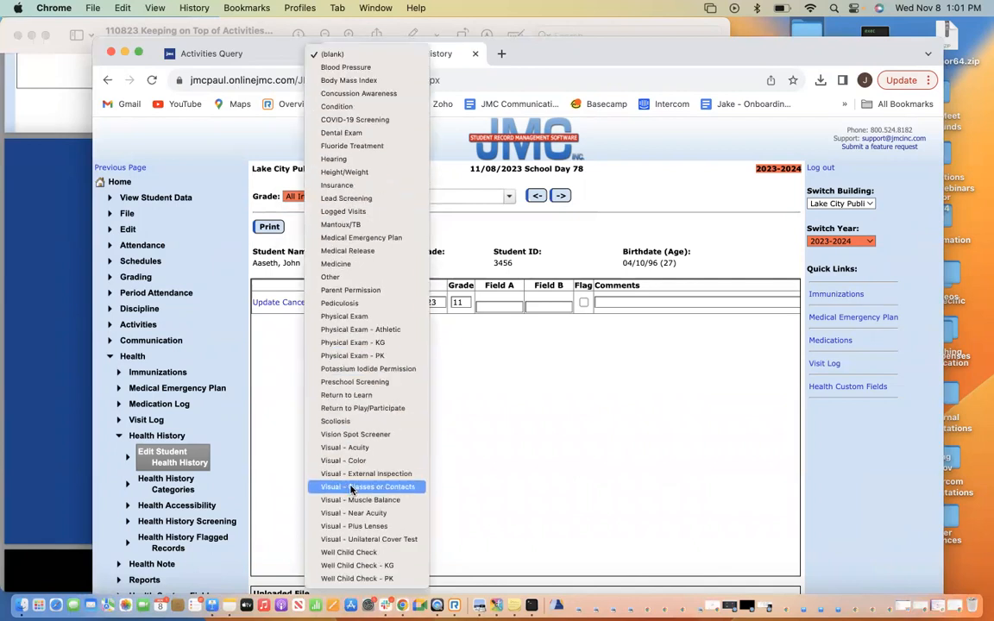
{"action": "left_click", "coordinate": [350, 330]}
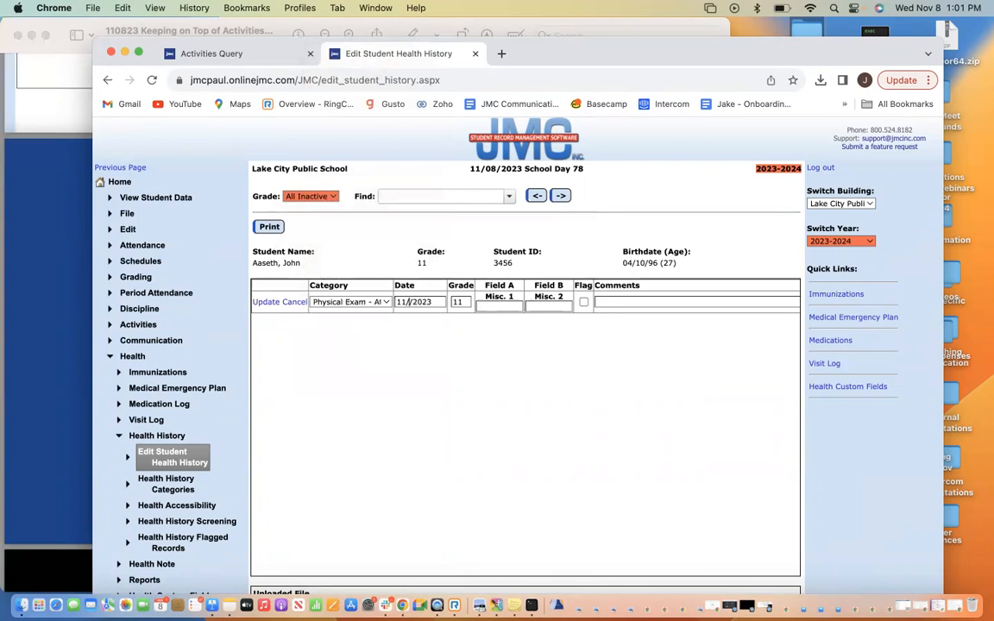
{"action": "type", "text": "7"}
{"action": "left_click", "coordinate": [264, 302]}
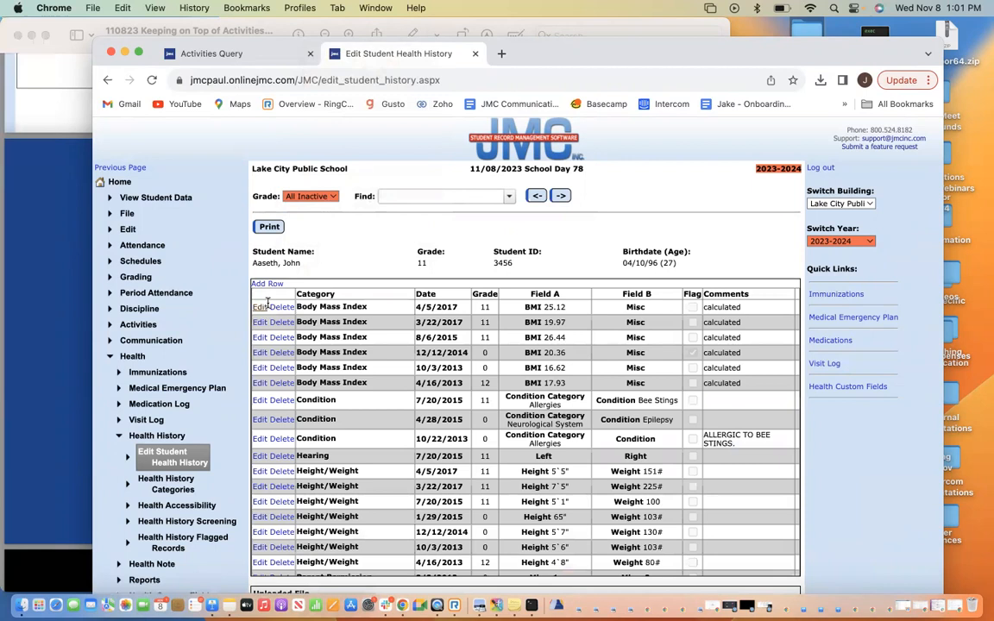
{"action": "scroll", "coordinate": [604, 371], "scroll_direction": "down", "scroll_amount": 10}
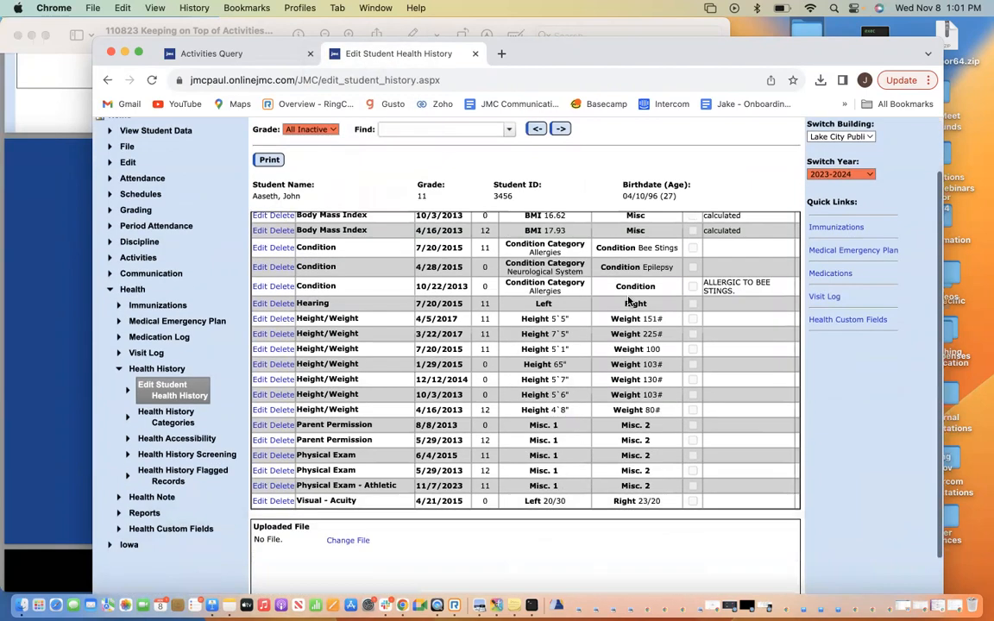
{"action": "left_click", "coordinate": [226, 55]}
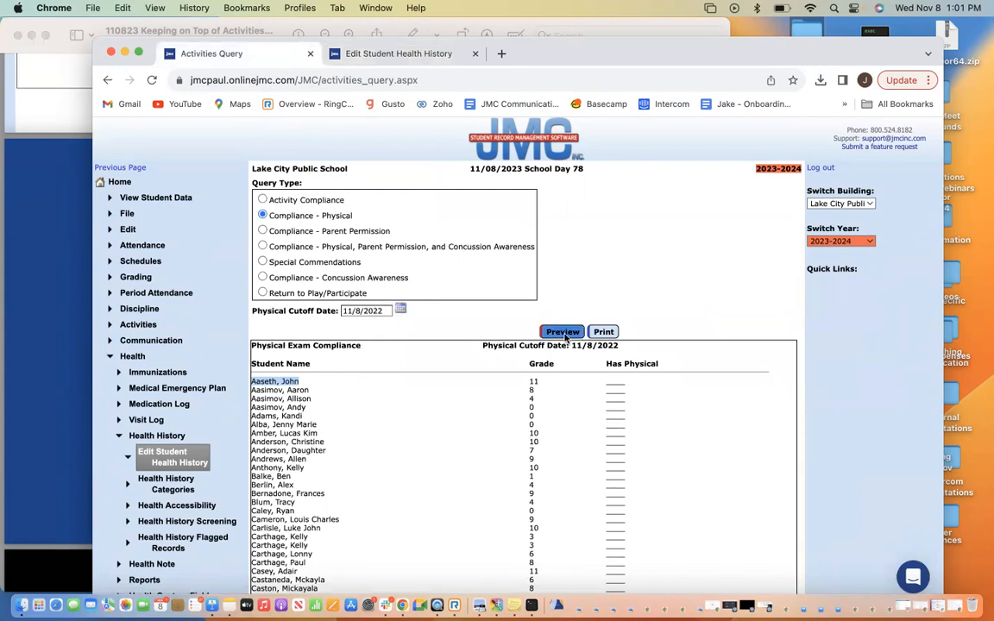
Rerun the Compliance - Physical report to confirm the student no longer appears
{"action": "left_click", "coordinate": [562, 332]}
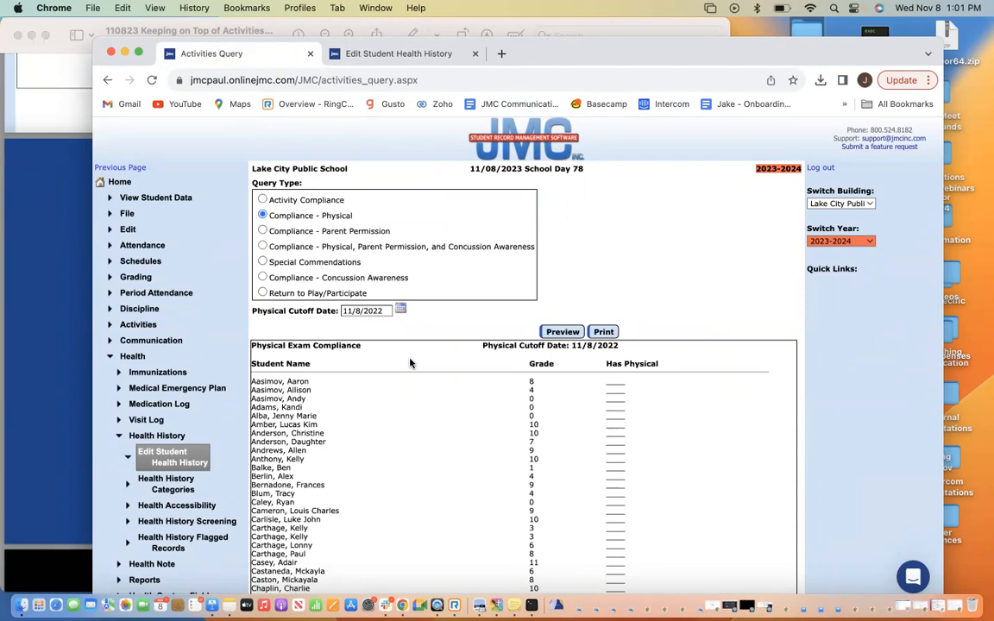
Step through the Parent Permission, Concussion and combined query types, ending on Activity Compliance
{"action": "left_click", "coordinate": [263, 231]}
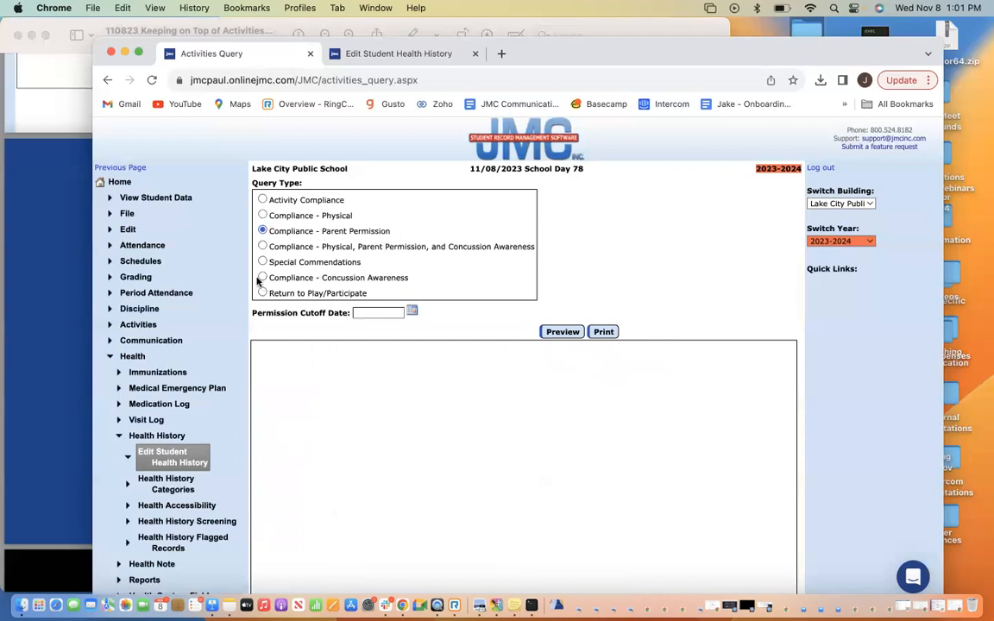
{"action": "left_click", "coordinate": [263, 278]}
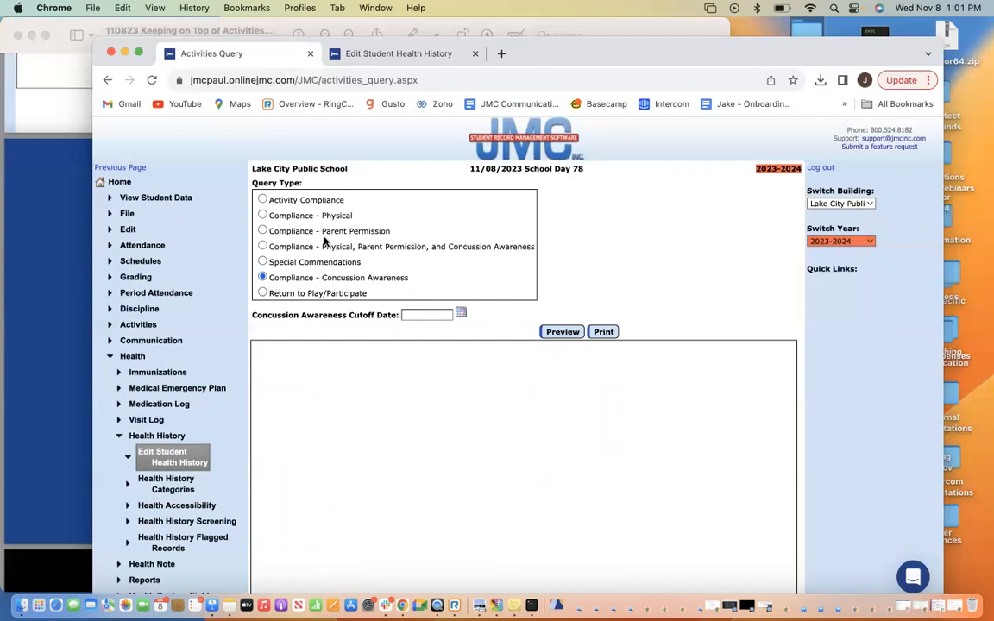
{"action": "left_click", "coordinate": [263, 246]}
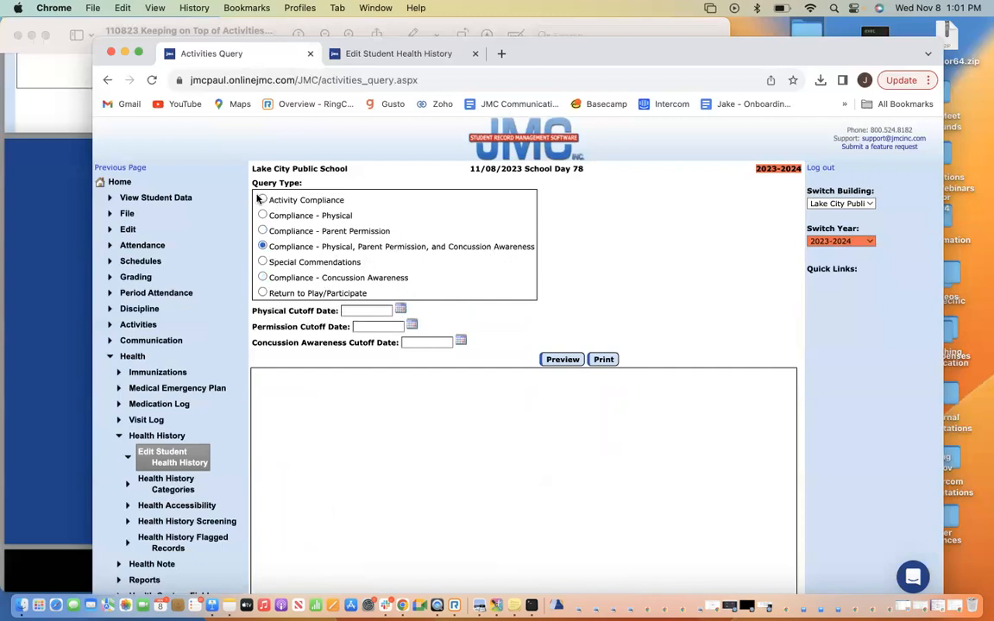
{"action": "left_click", "coordinate": [263, 201]}
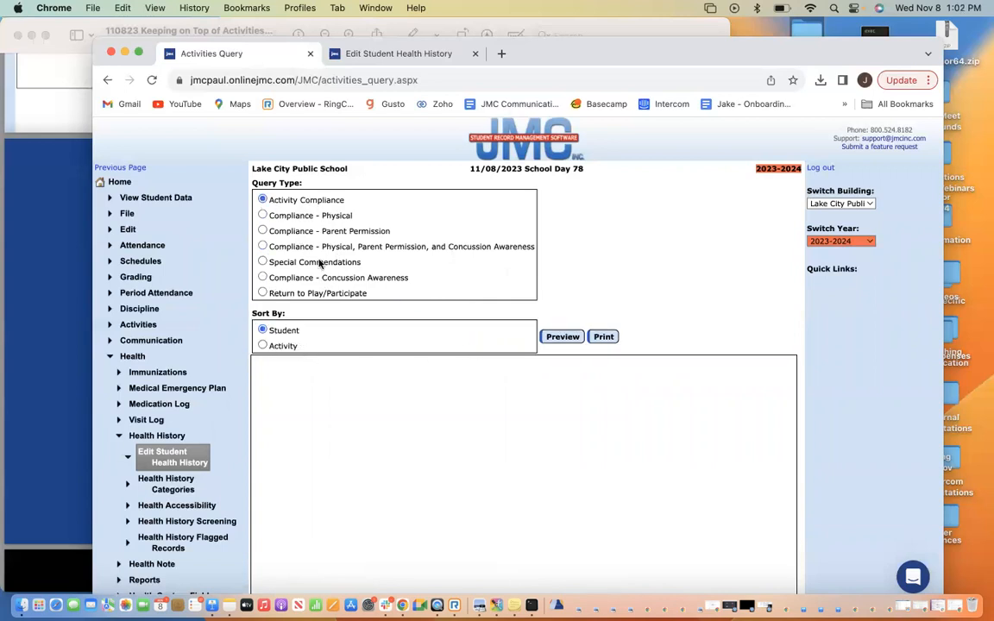
Run Activity Compliance sorted by activity, highlighting the six Baseball rows and an early physical date
{"action": "left_click", "coordinate": [263, 345]}
{"action": "left_click", "coordinate": [560, 338]}
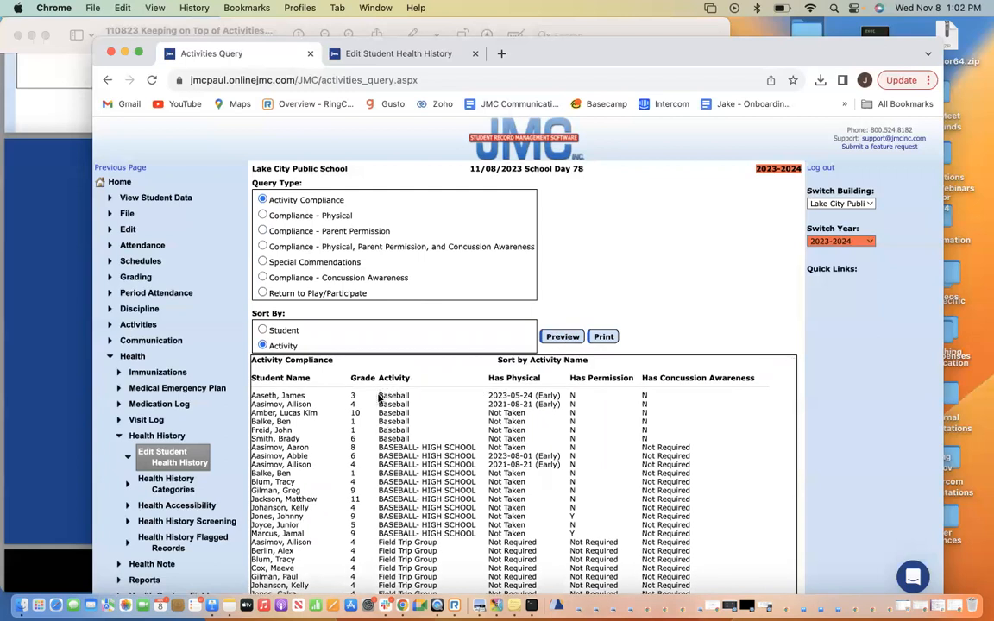
{"action": "left_click_drag", "start_coordinate": [380, 398], "coordinate": [412, 439]}
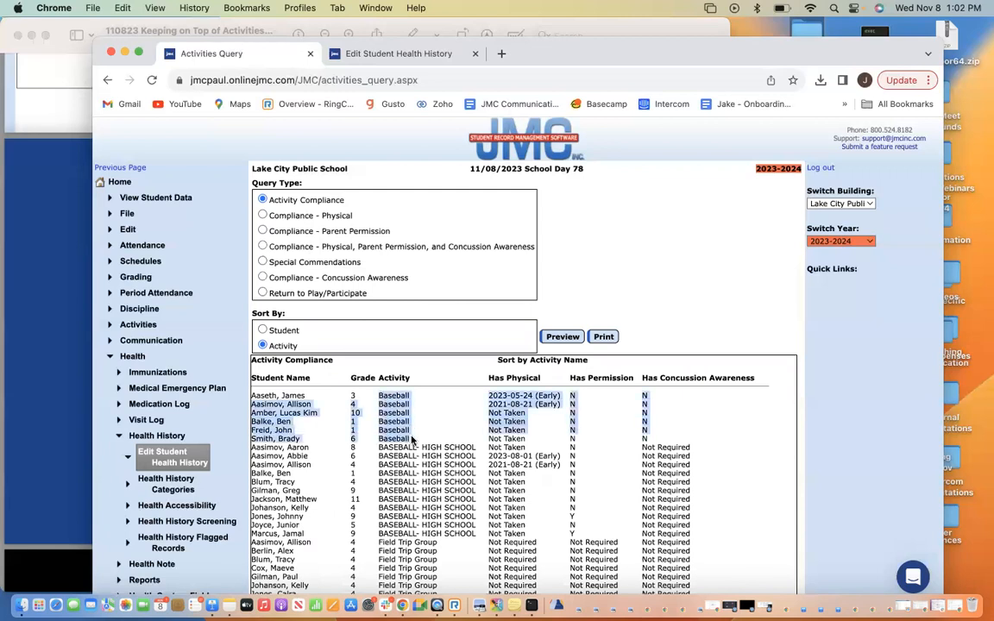
{"action": "left_click", "coordinate": [408, 430]}
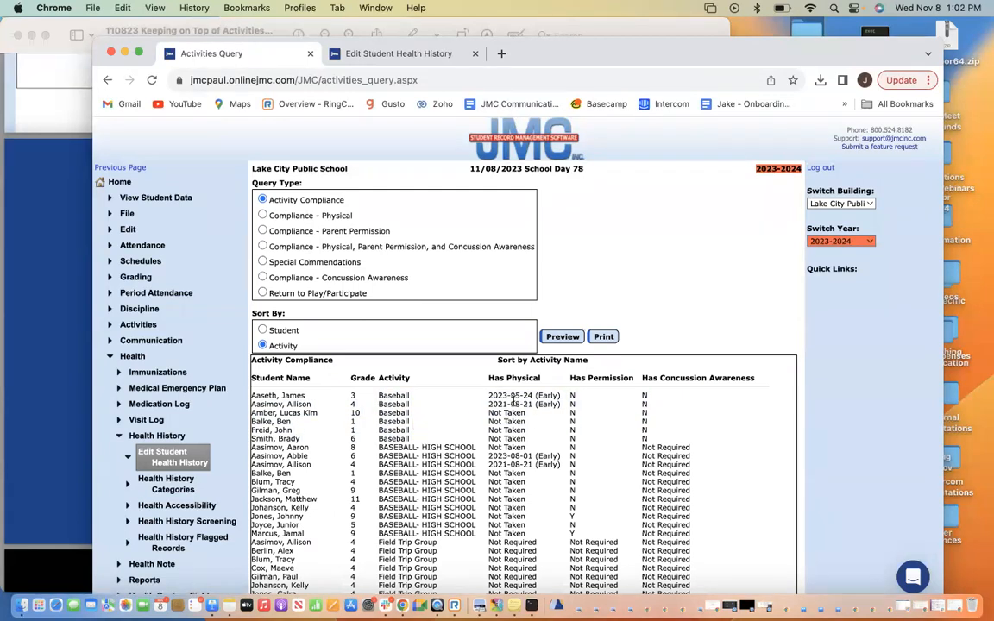
{"action": "left_click_drag", "start_coordinate": [489, 395], "coordinate": [567, 401]}
{"action": "left_click", "coordinate": [522, 397]}
{"action": "scroll", "coordinate": [509, 392], "scroll_direction": "down", "scroll_amount": 1}
{"action": "scroll", "coordinate": [523, 390], "scroll_direction": "up", "scroll_amount": 1}
{"action": "left_click", "coordinate": [153, 327]}
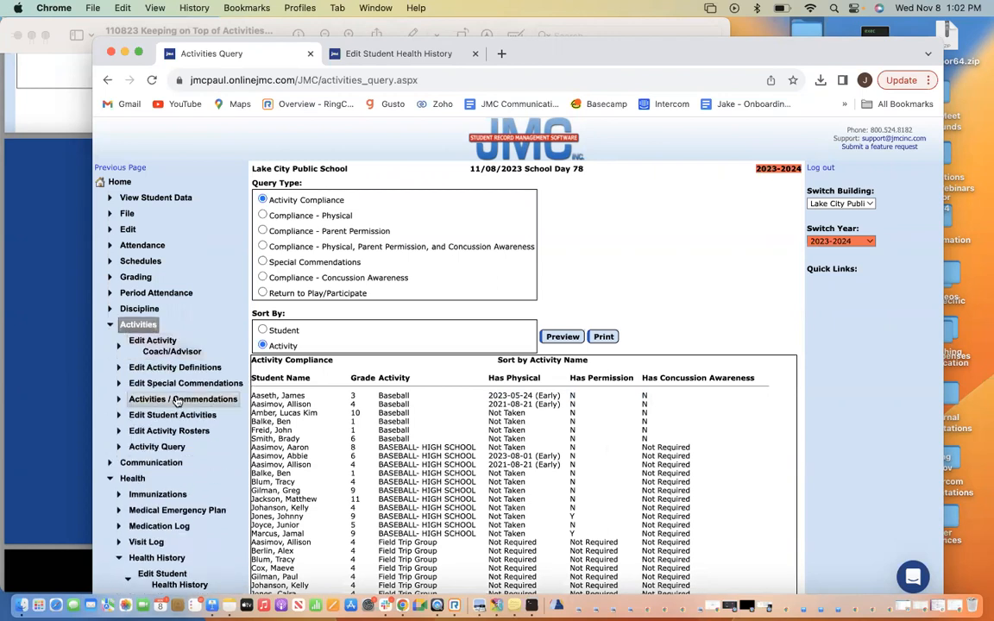
In a new tab, open the Baseball activity definition, showing physical 6/21/2023 and permission/concussion 9/1/2023
{"action": "left_click", "coordinate": [177, 371], "text": "super"}
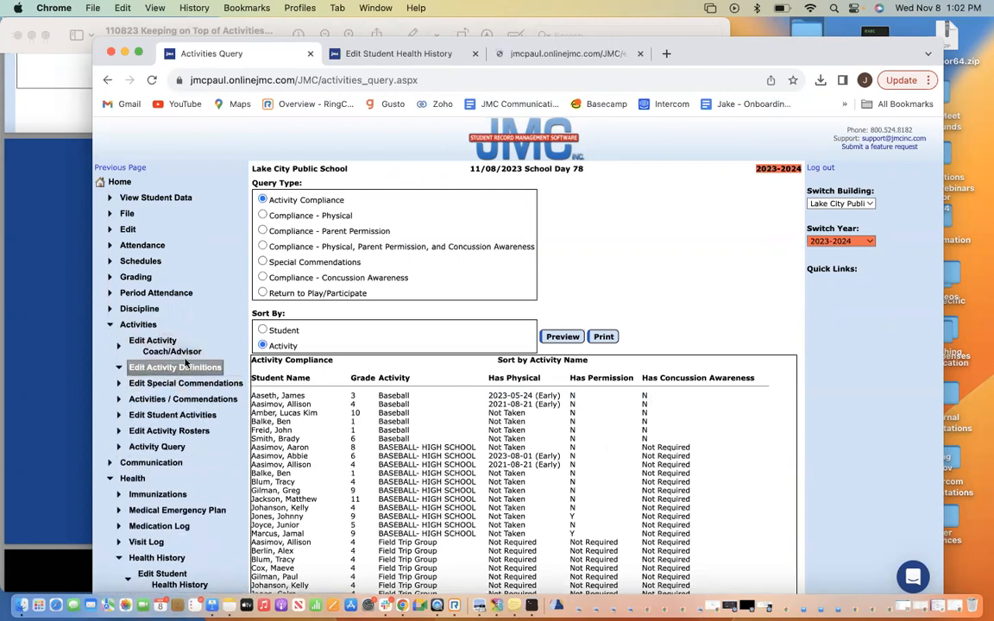
{"action": "left_click", "coordinate": [624, 58]}
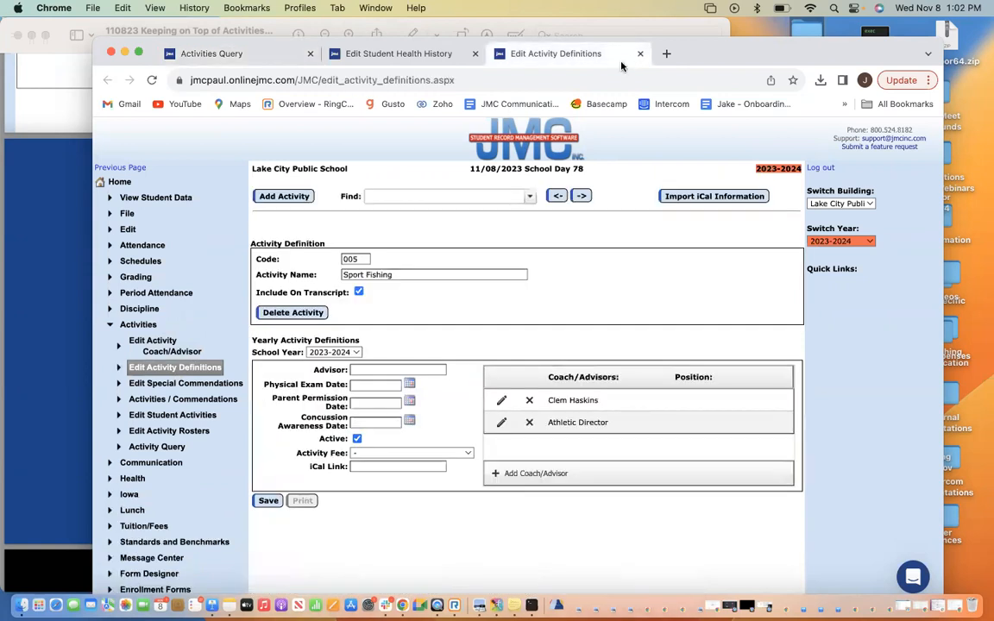
{"action": "left_click", "coordinate": [425, 196]}
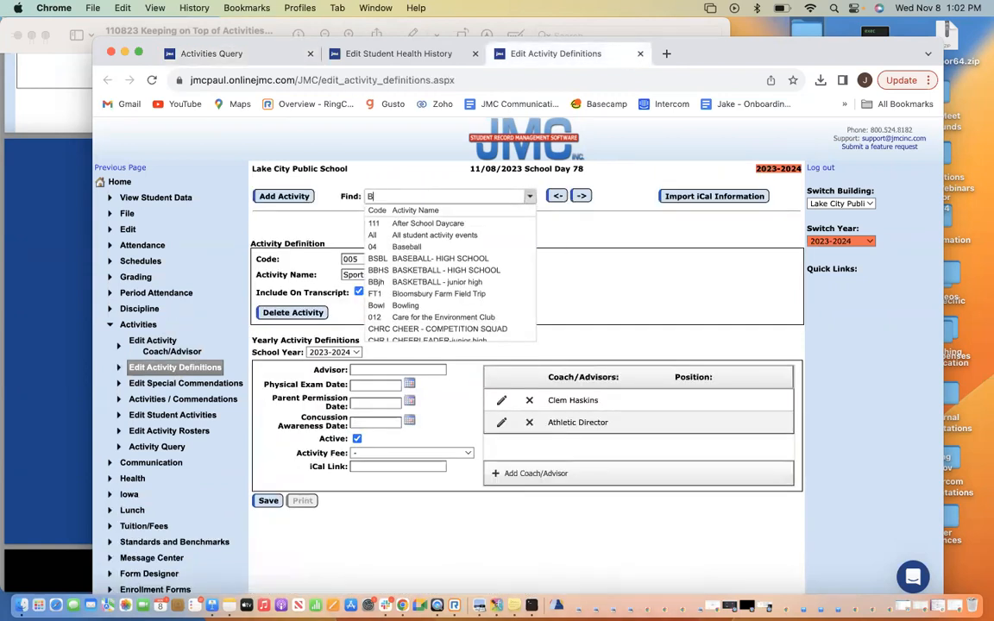
{"action": "type", "text": "Base"}
{"action": "left_click", "coordinate": [421, 223]}
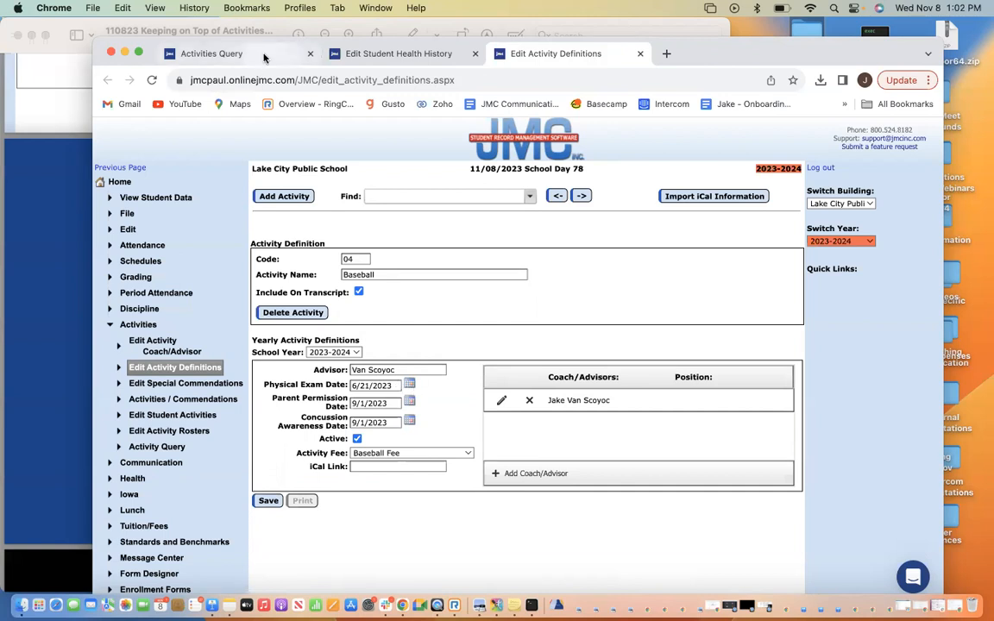
{"action": "left_click", "coordinate": [264, 58]}
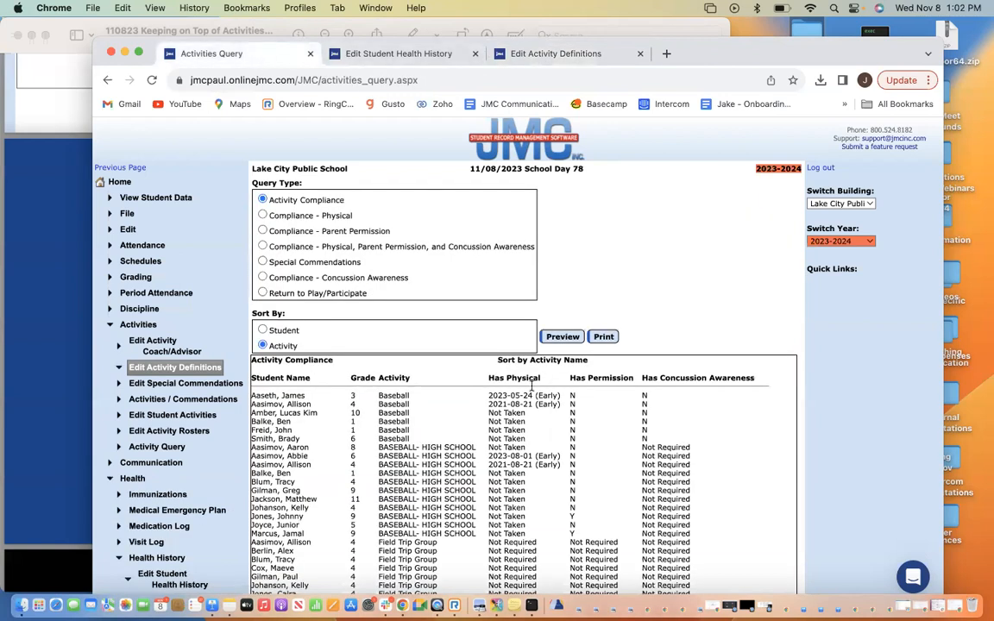
{"action": "left_click_drag", "start_coordinate": [532, 394], "coordinate": [488, 395]}
{"action": "left_click_drag", "start_coordinate": [536, 395], "coordinate": [457, 396]}
{"action": "left_click", "coordinate": [557, 394]}
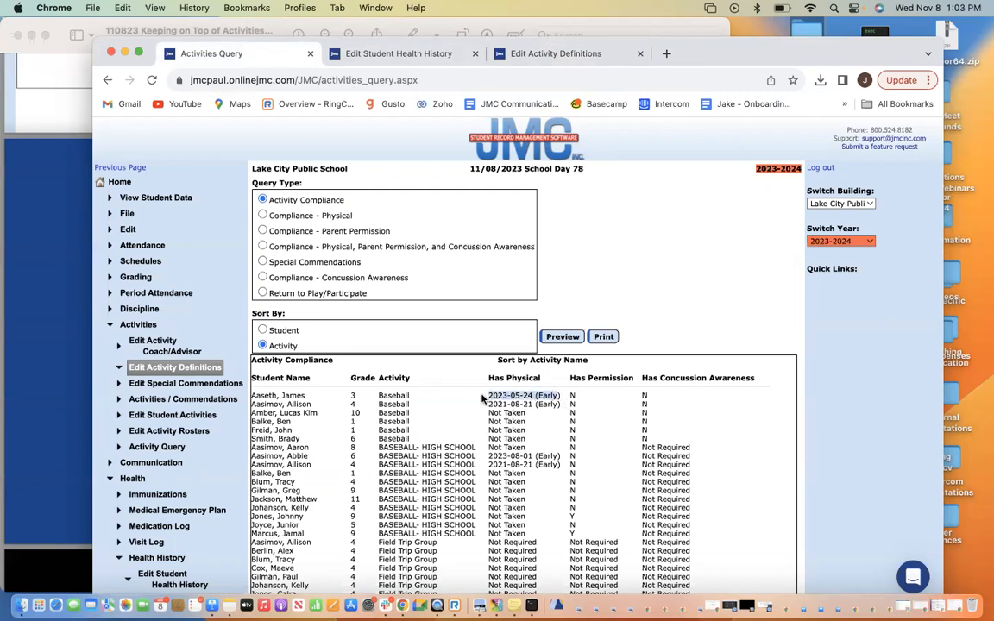
{"action": "left_click", "coordinate": [517, 393]}
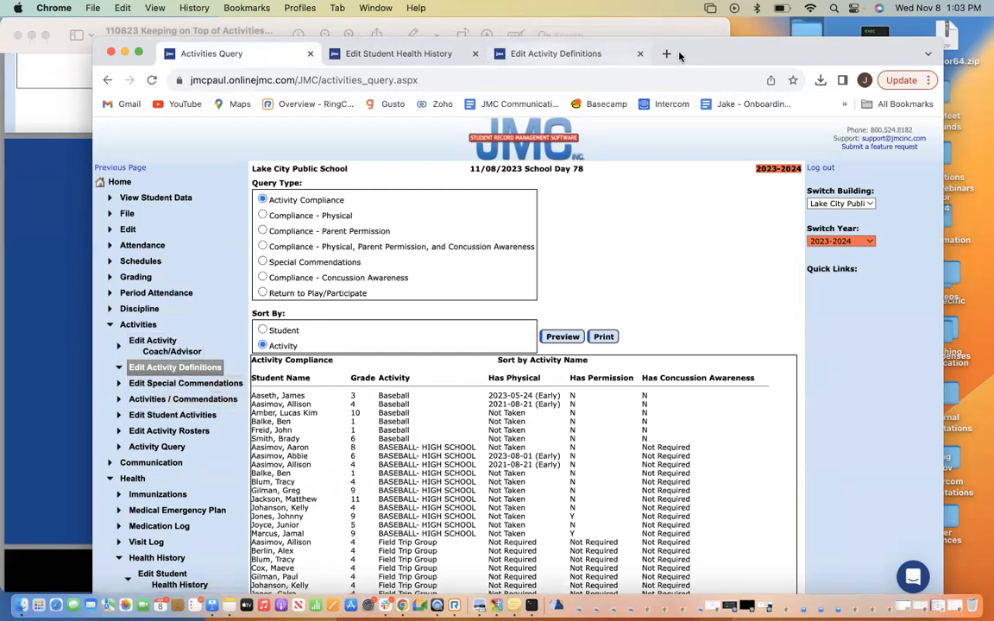
{"action": "left_click", "coordinate": [625, 59]}
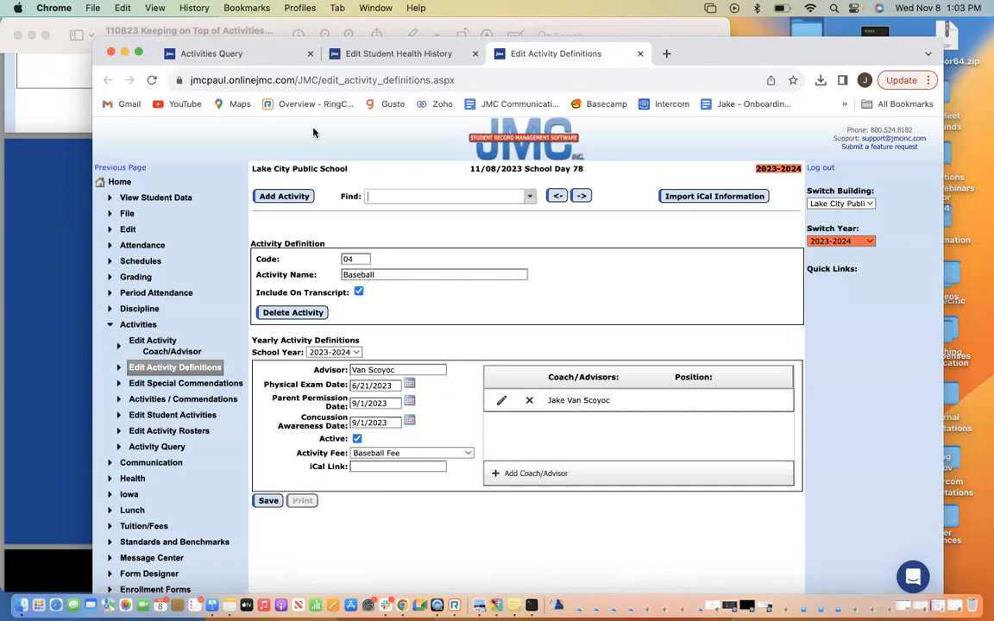
{"action": "left_click", "coordinate": [318, 49]}
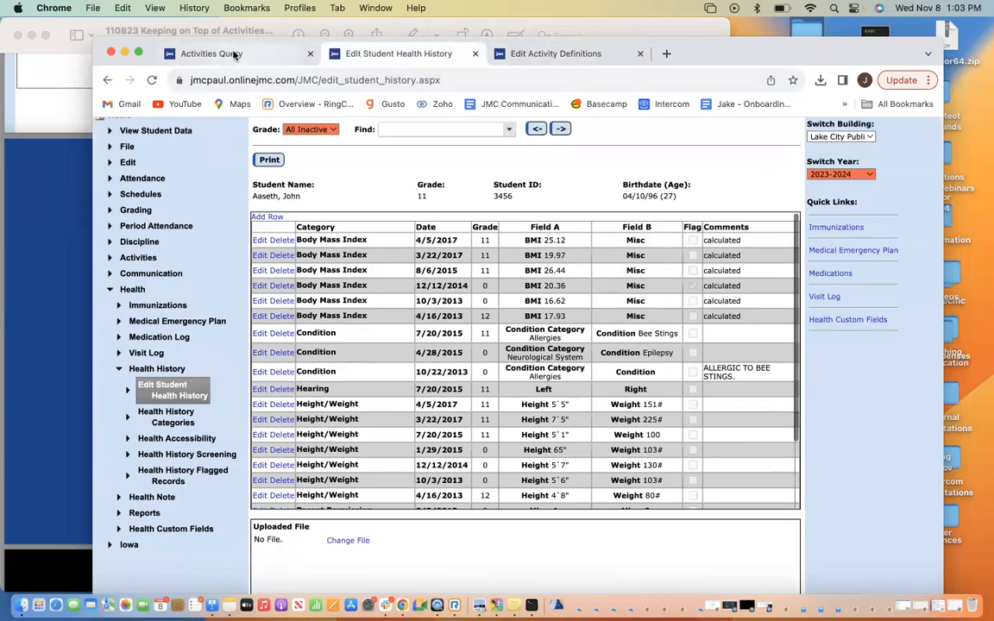
In the student health history, filter grades to All Active and load the grade 3 student found by 'aa'
{"action": "left_click", "coordinate": [234, 55]}
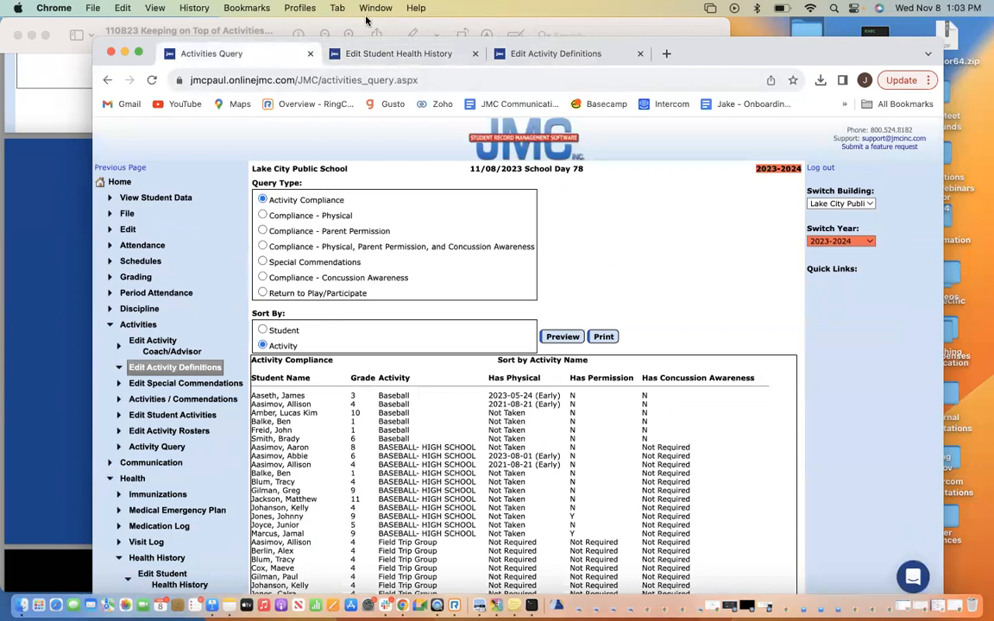
{"action": "left_click", "coordinate": [380, 53]}
{"action": "left_click", "coordinate": [392, 129]}
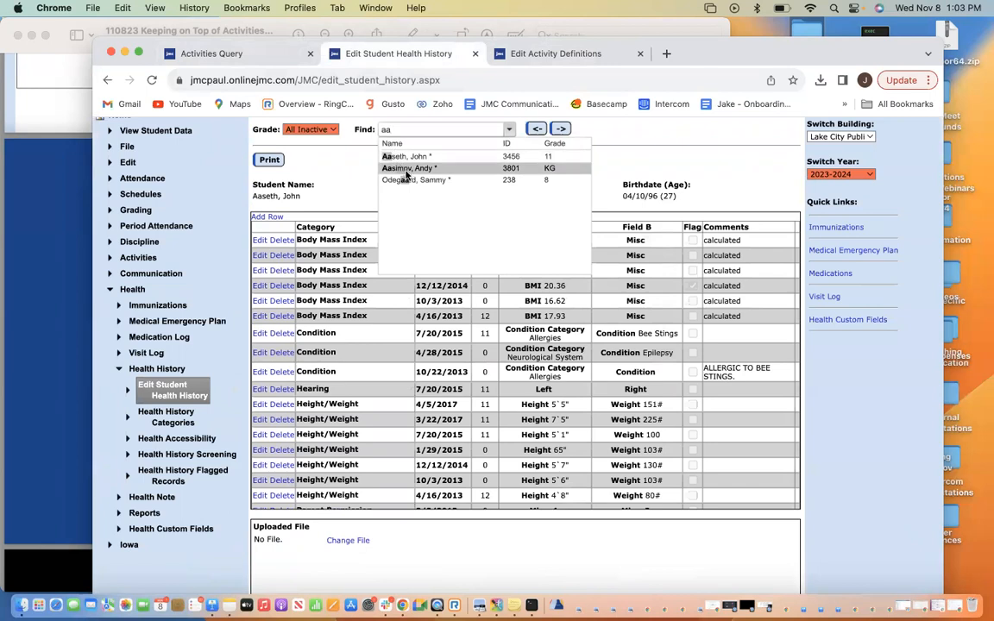
{"action": "left_click", "coordinate": [323, 131]}
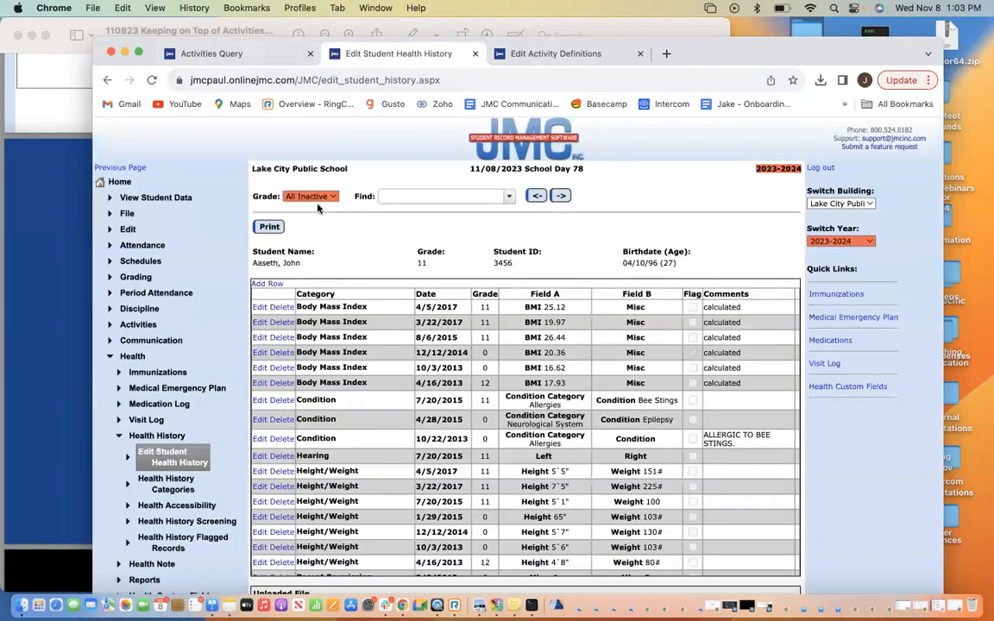
{"action": "left_click", "coordinate": [318, 199]}
{"action": "left_click", "coordinate": [308, 183]}
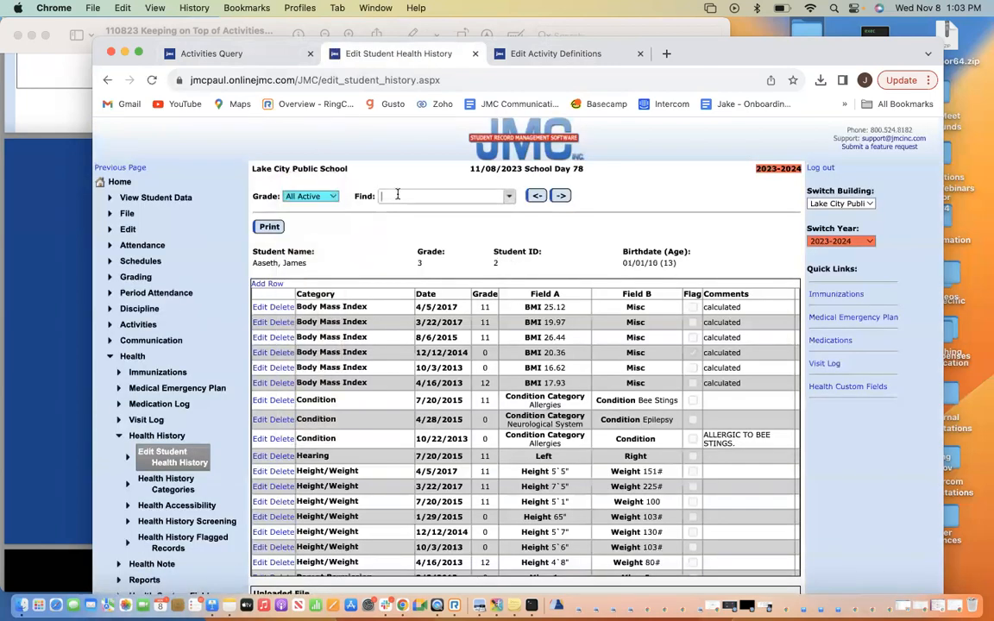
{"action": "left_click", "coordinate": [392, 196]}
{"action": "type", "text": "aa"}
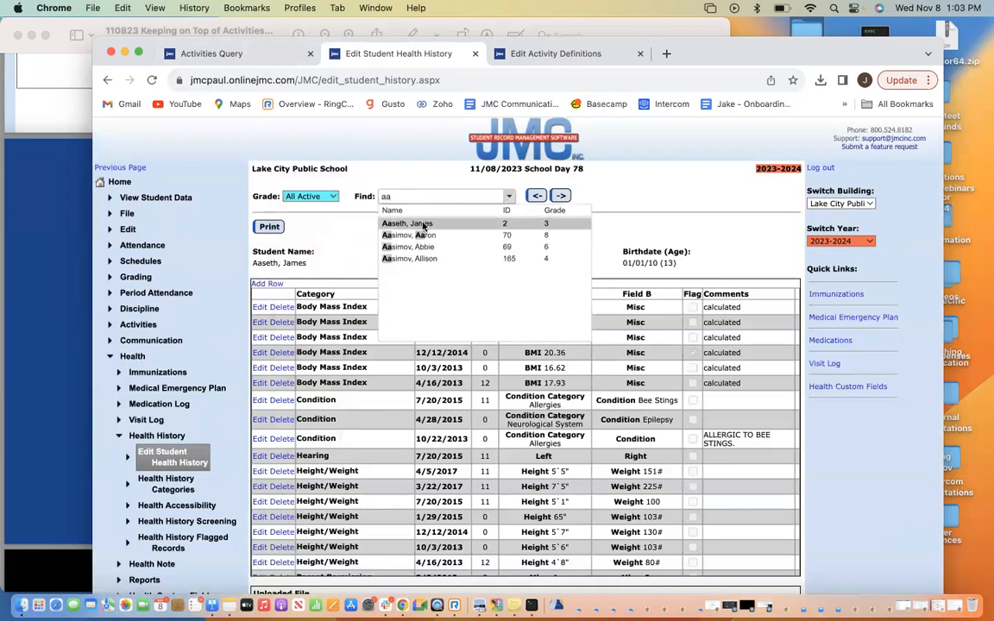
{"action": "left_click", "coordinate": [423, 226]}
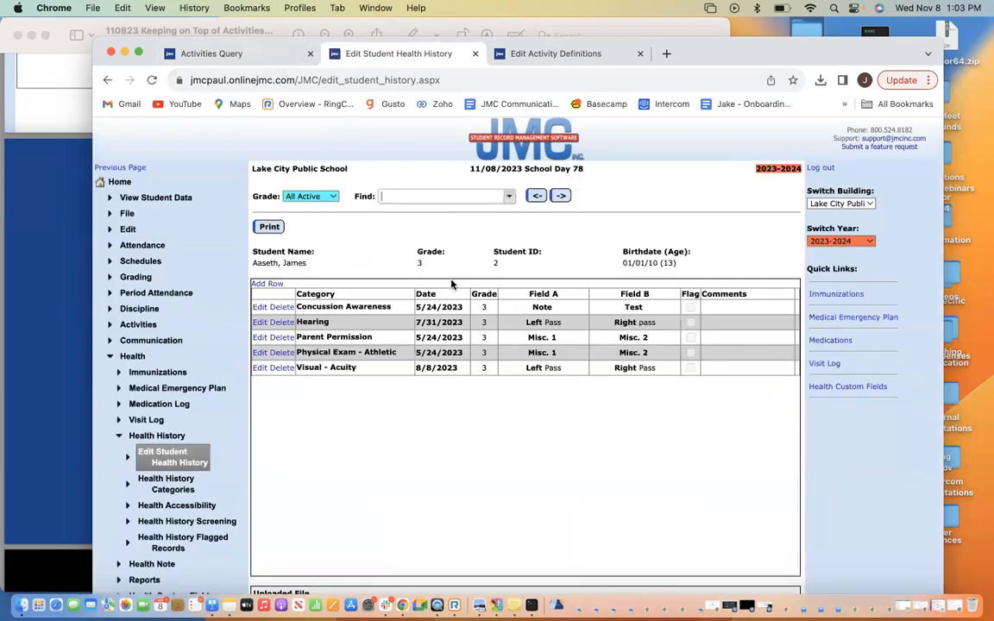
Correct the Physical Exam - Athletic row's date to 11/1/2023 and save it
{"action": "left_click", "coordinate": [263, 284]}
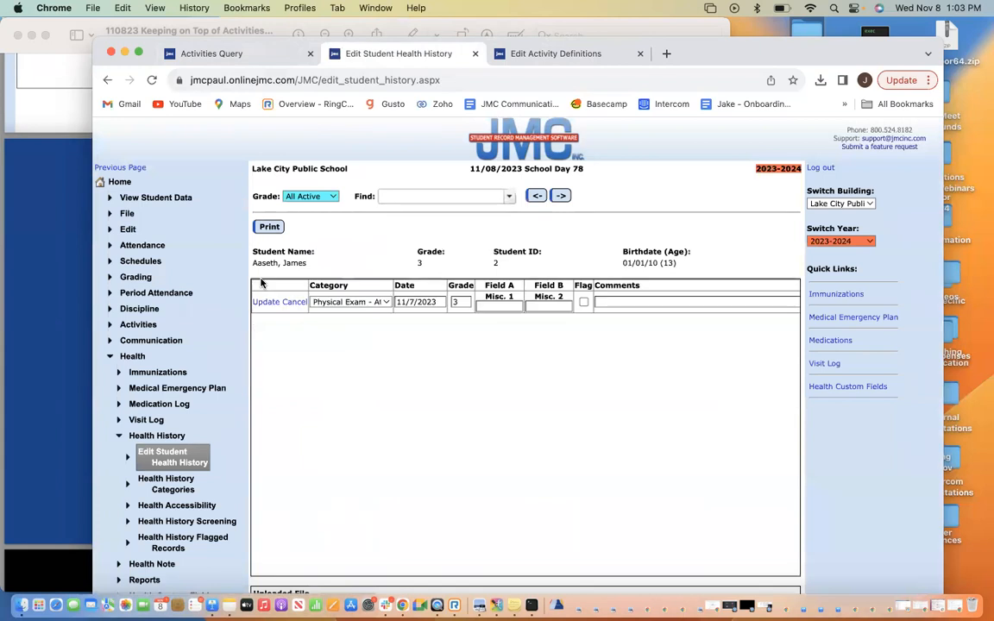
{"action": "left_click", "coordinate": [353, 303]}
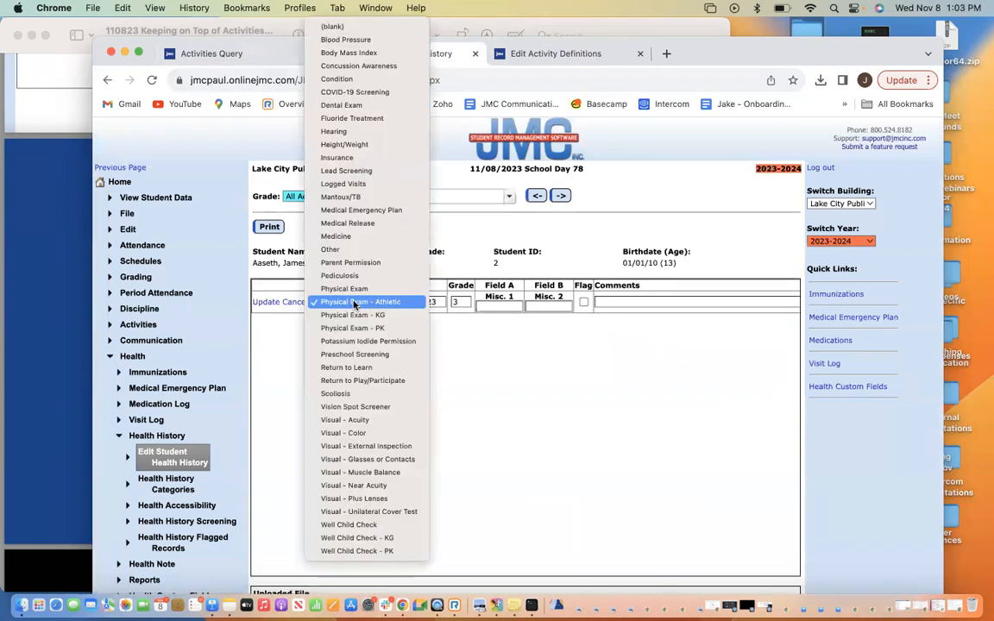
{"action": "left_click", "coordinate": [354, 303]}
{"action": "left_click", "coordinate": [413, 304]}
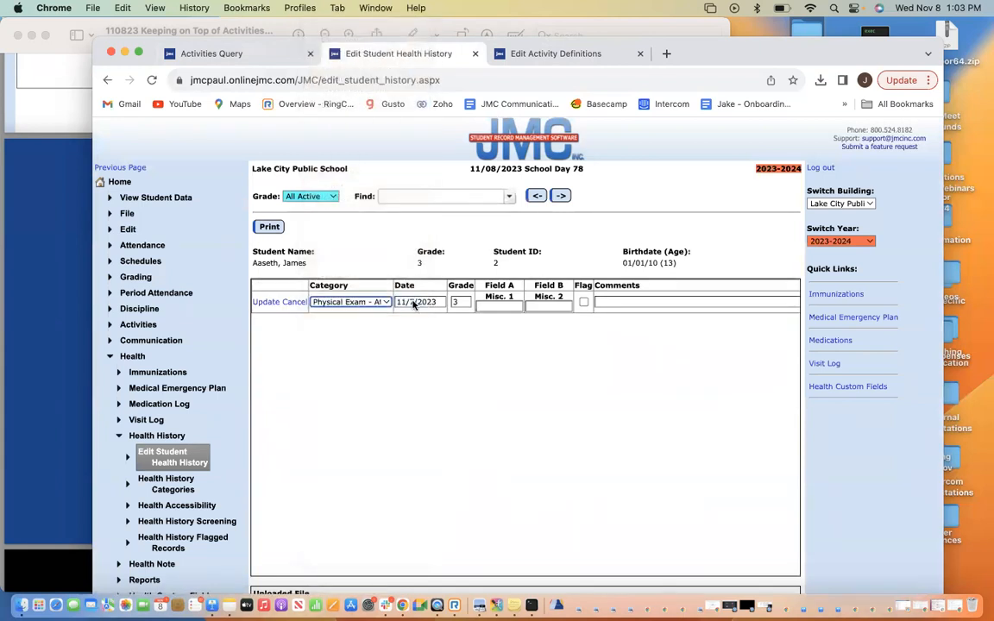
{"action": "type", "text": "1"}
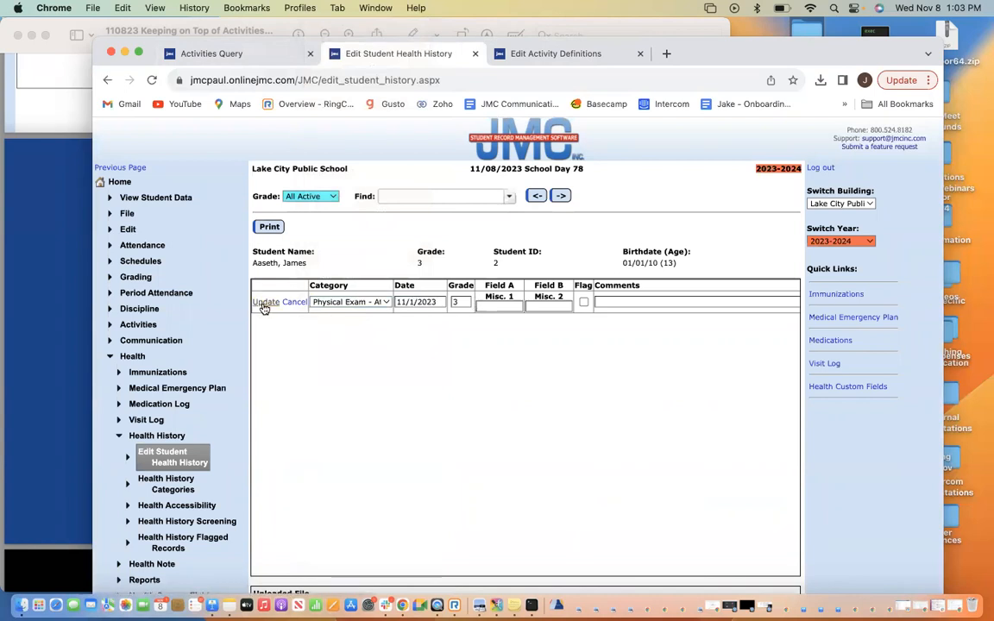
{"action": "left_click", "coordinate": [265, 303]}
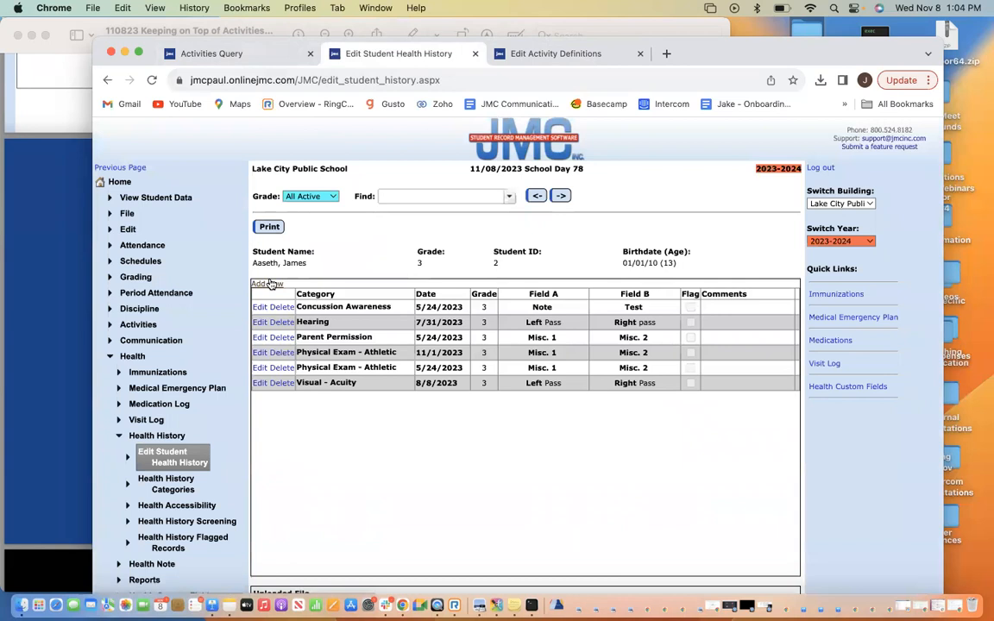
Add and save Concussion Awareness and Parent Permission health history rows dated 11/1/2023
{"action": "left_click", "coordinate": [266, 284]}
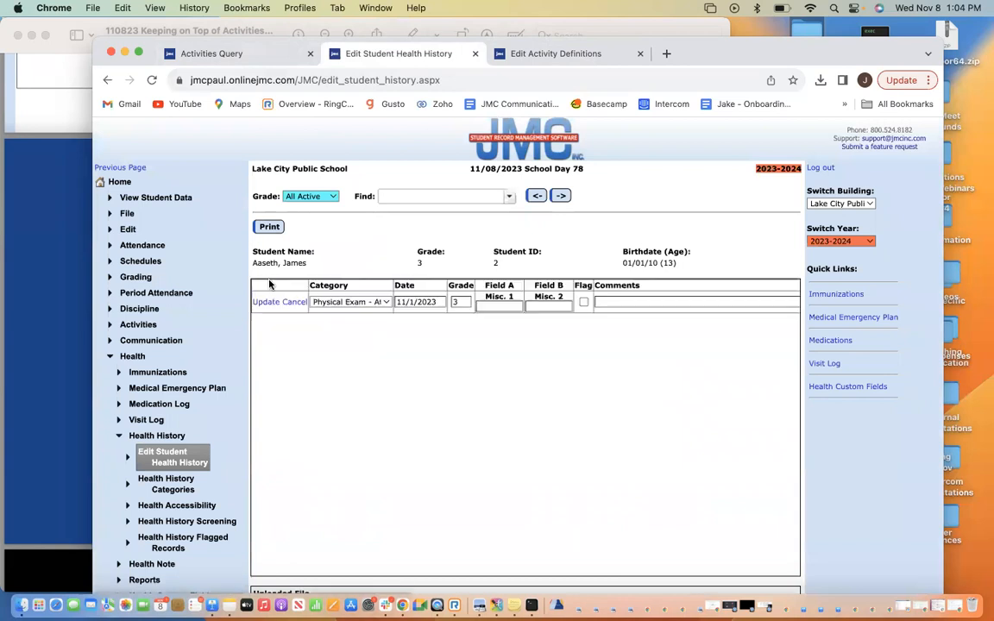
{"action": "left_click", "coordinate": [352, 303]}
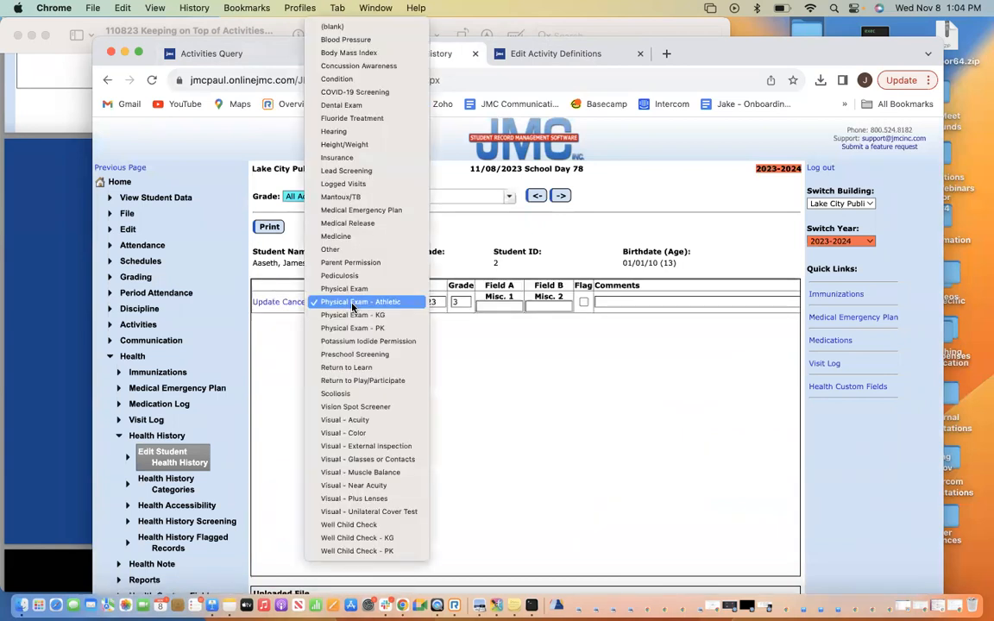
{"action": "left_click", "coordinate": [355, 66]}
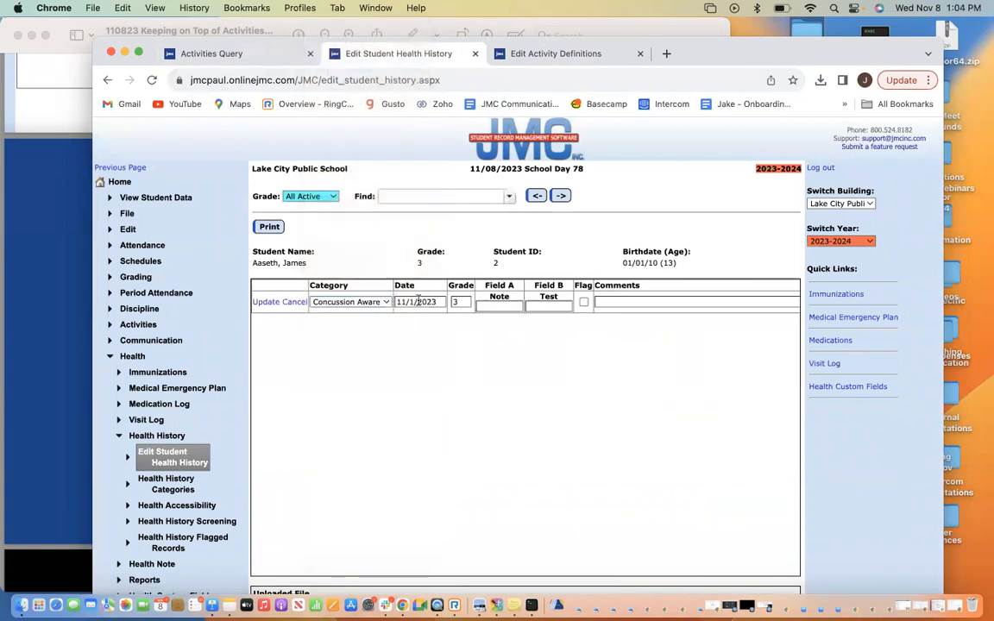
{"action": "left_click", "coordinate": [263, 302]}
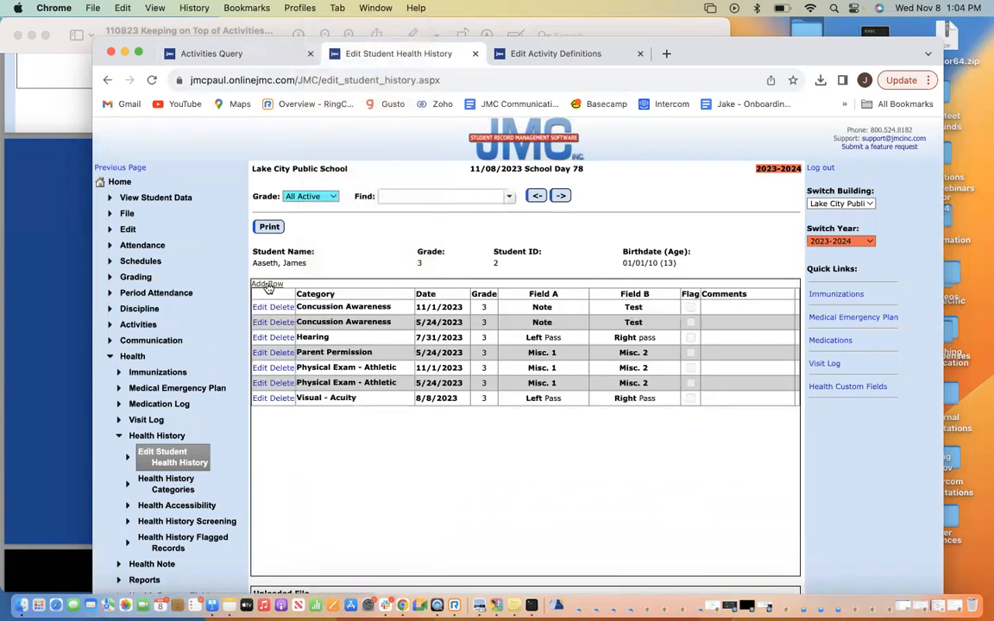
{"action": "left_click", "coordinate": [268, 285]}
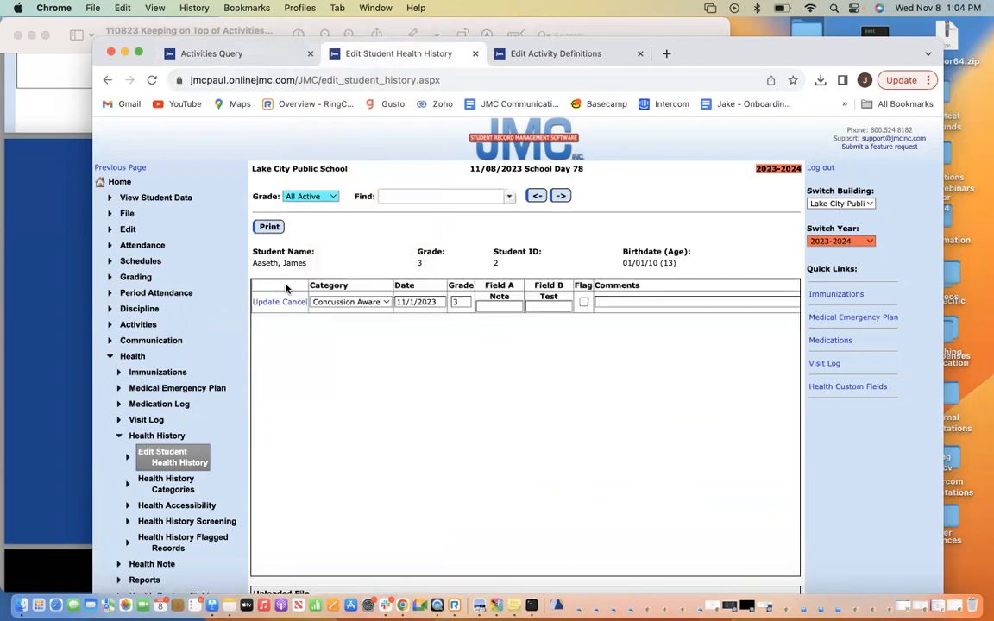
{"action": "left_click", "coordinate": [337, 304]}
{"action": "scroll", "coordinate": [343, 380], "scroll_direction": "down", "scroll_amount": 3}
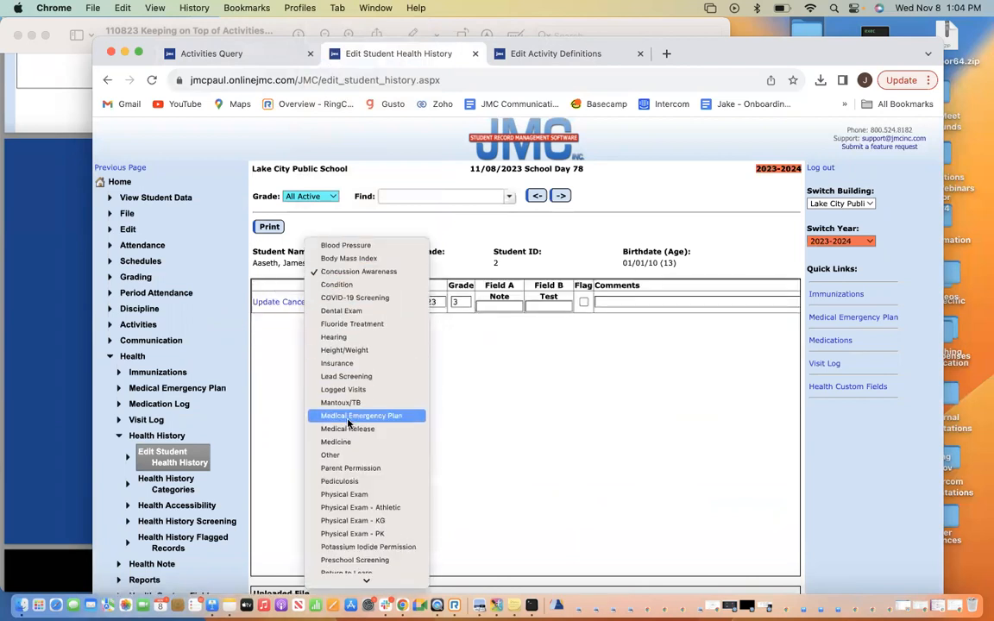
{"action": "left_click", "coordinate": [359, 438]}
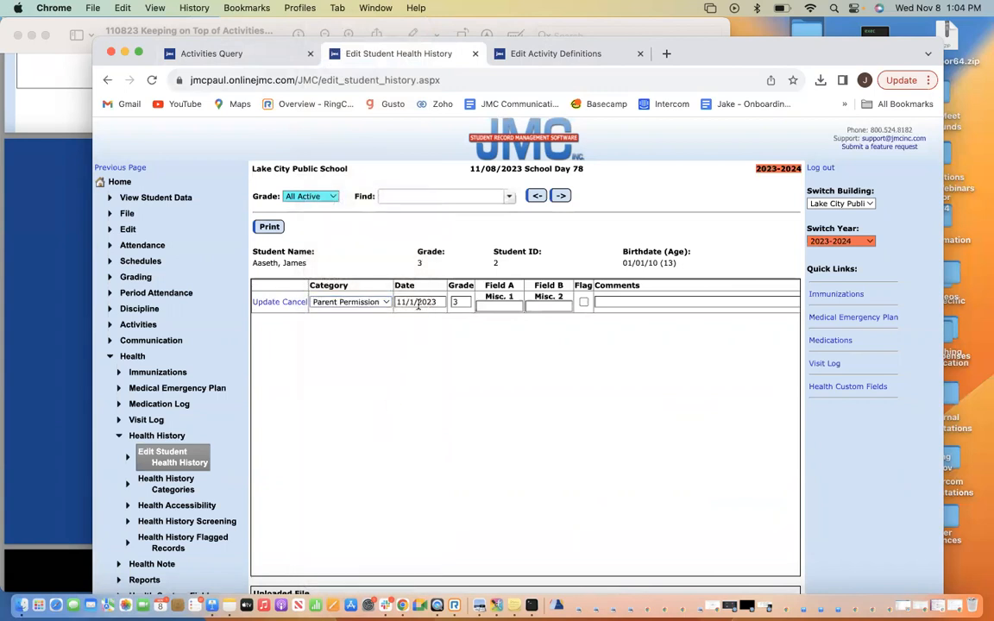
{"action": "left_click", "coordinate": [266, 302]}
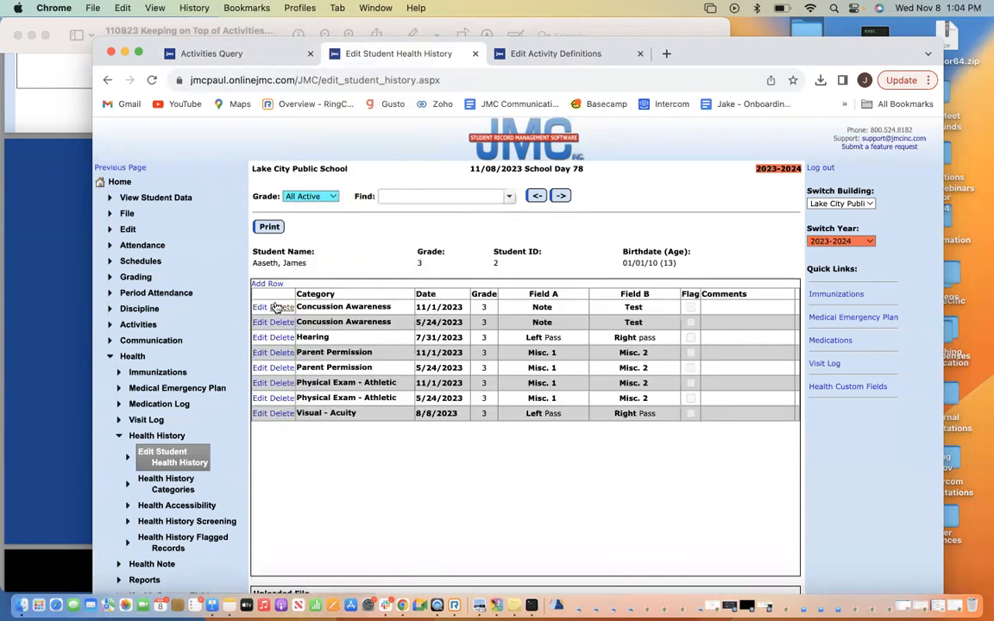
{"action": "left_click", "coordinate": [235, 59]}
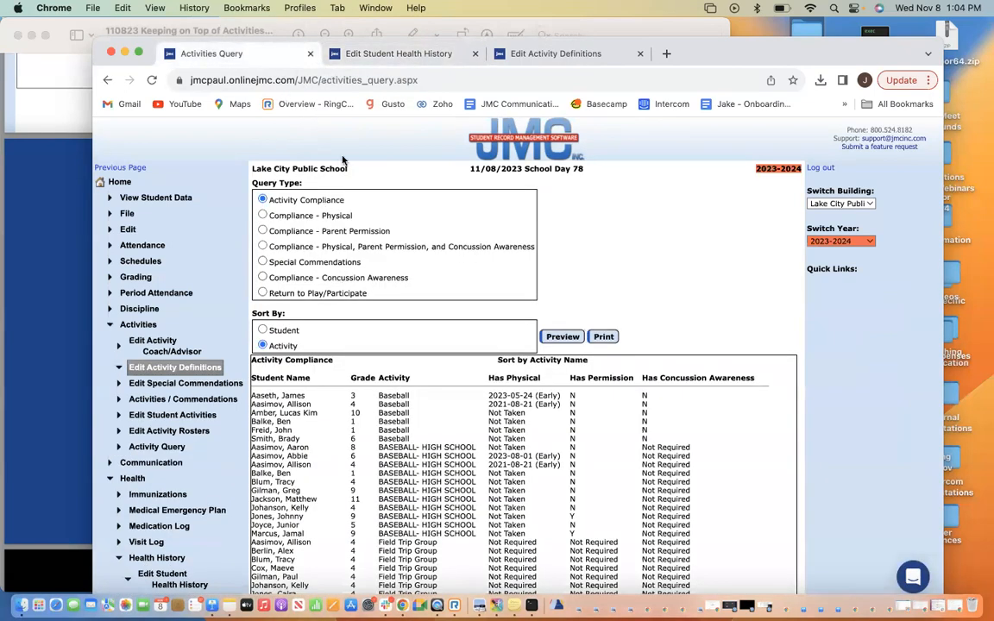
Rerun the Activity Compliance report and highlight the student's new physical date 2023-11-01
{"action": "left_click", "coordinate": [563, 338]}
{"action": "left_click_drag", "start_coordinate": [251, 394], "coordinate": [535, 398]}
{"action": "left_click", "coordinate": [535, 398]}
{"action": "left_click_drag", "start_coordinate": [533, 398], "coordinate": [489, 399]}
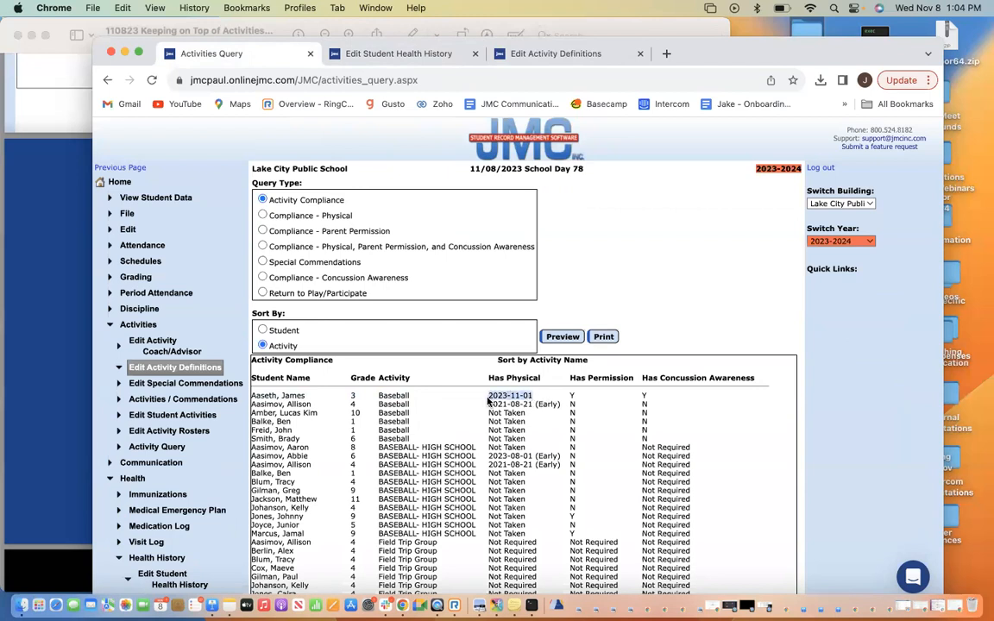
{"action": "left_click", "coordinate": [575, 400]}
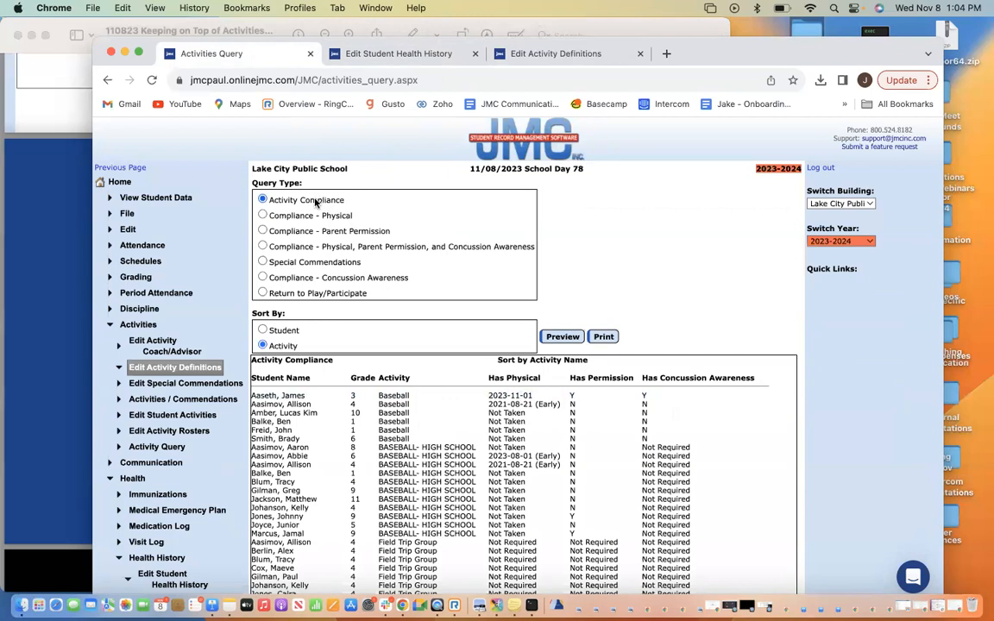
Check the health history and Baseball definition tabs, then return to Activities Query
{"action": "left_click", "coordinate": [358, 56]}
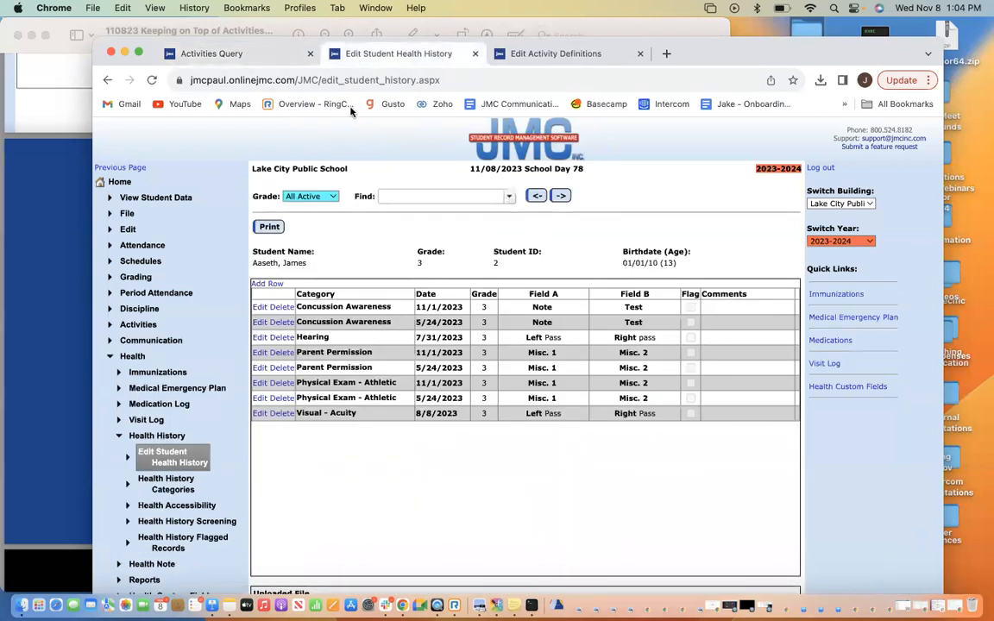
{"action": "left_click", "coordinate": [632, 57]}
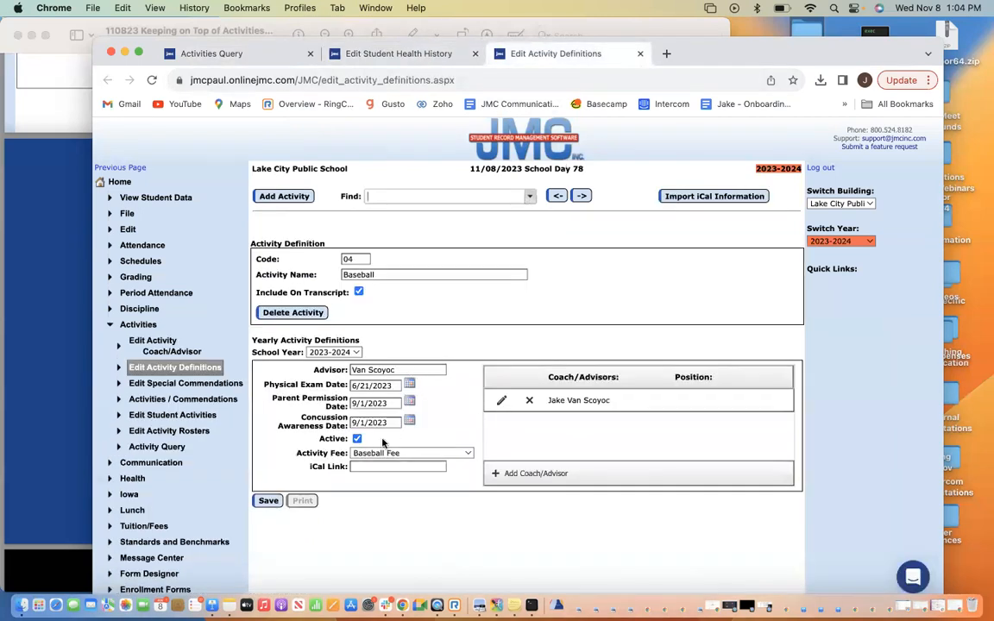
{"action": "left_click", "coordinate": [266, 57]}
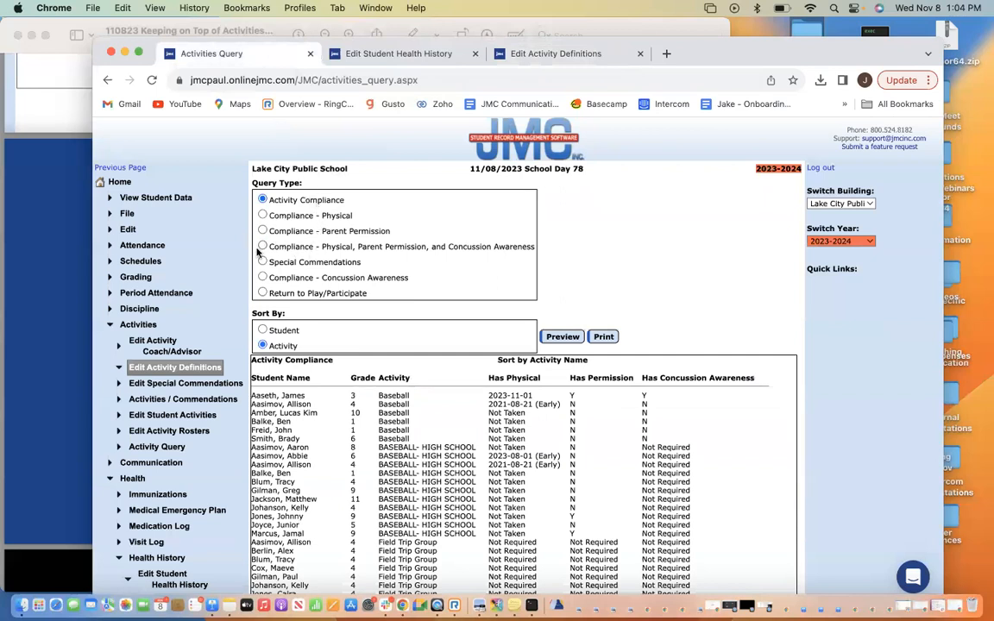
Try the combined Physical/Parent Permission/Concussion Awareness query type, closing its cutoff date calendar without a date
{"action": "left_click", "coordinate": [263, 247]}
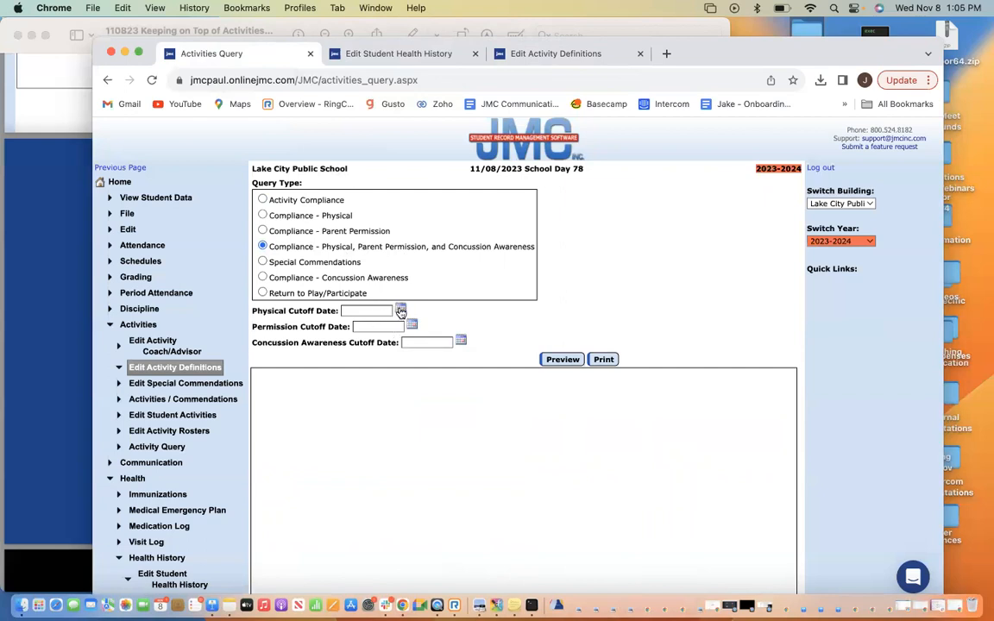
{"action": "left_click", "coordinate": [400, 310]}
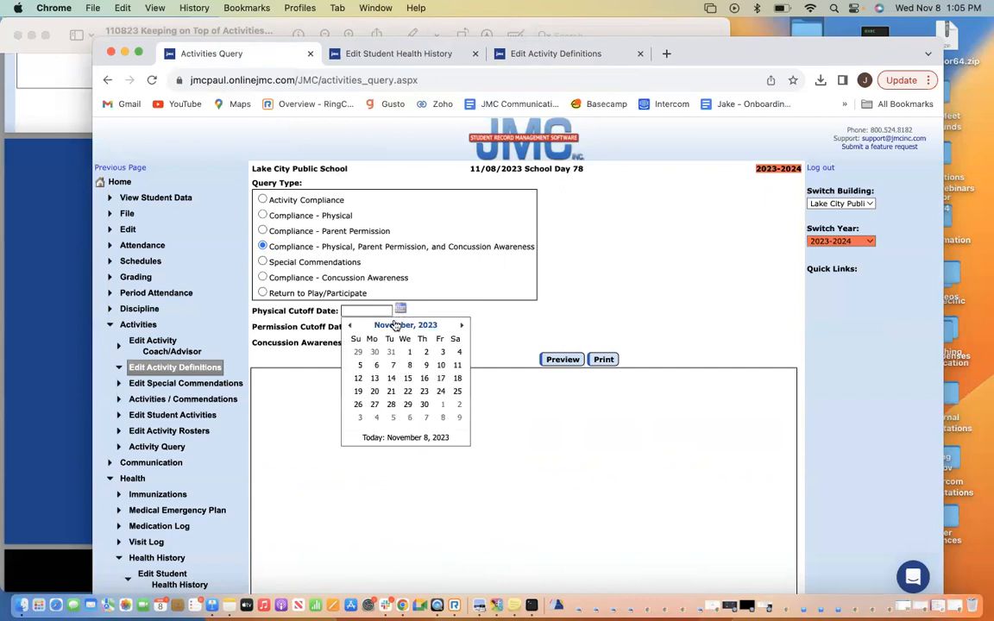
{"action": "left_click", "coordinate": [509, 321]}
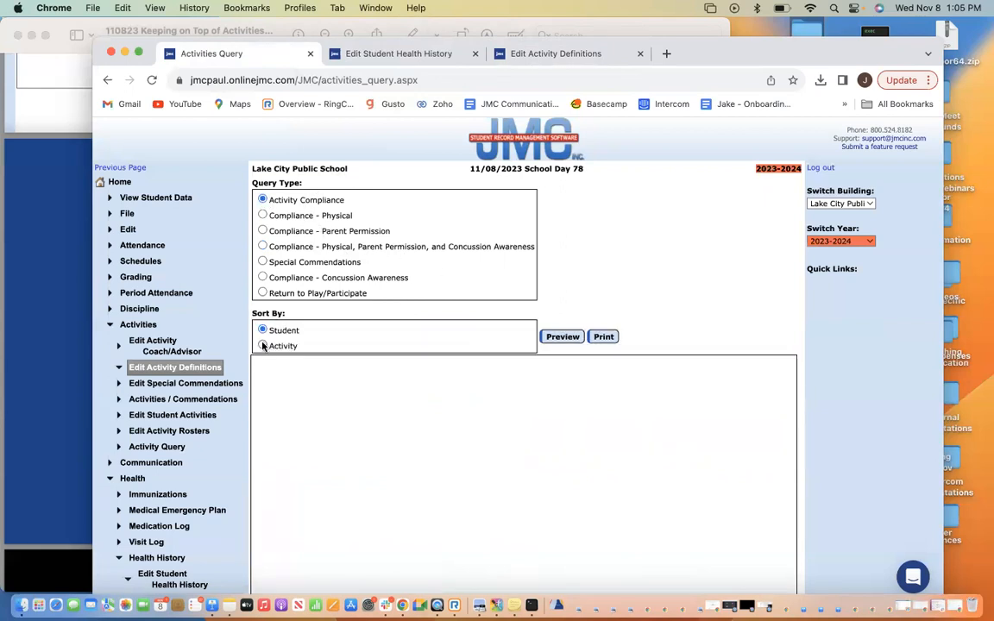
Rerun the activity-sorted compliance report, review its results, and collapse the Health and Activities menus
{"action": "left_click", "coordinate": [562, 337]}
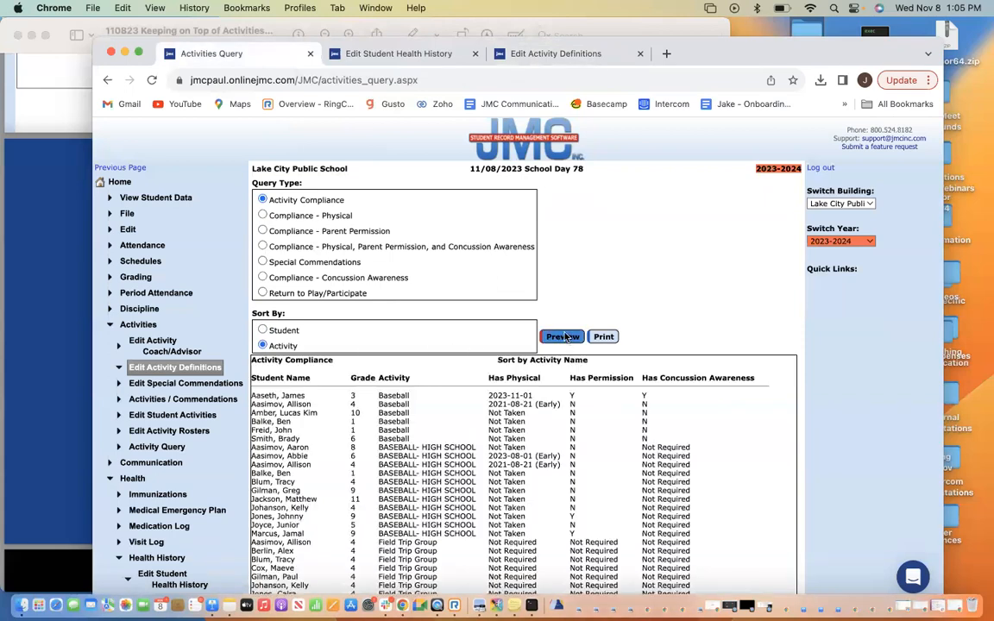
{"action": "scroll", "coordinate": [312, 363], "scroll_direction": "down", "scroll_amount": 2}
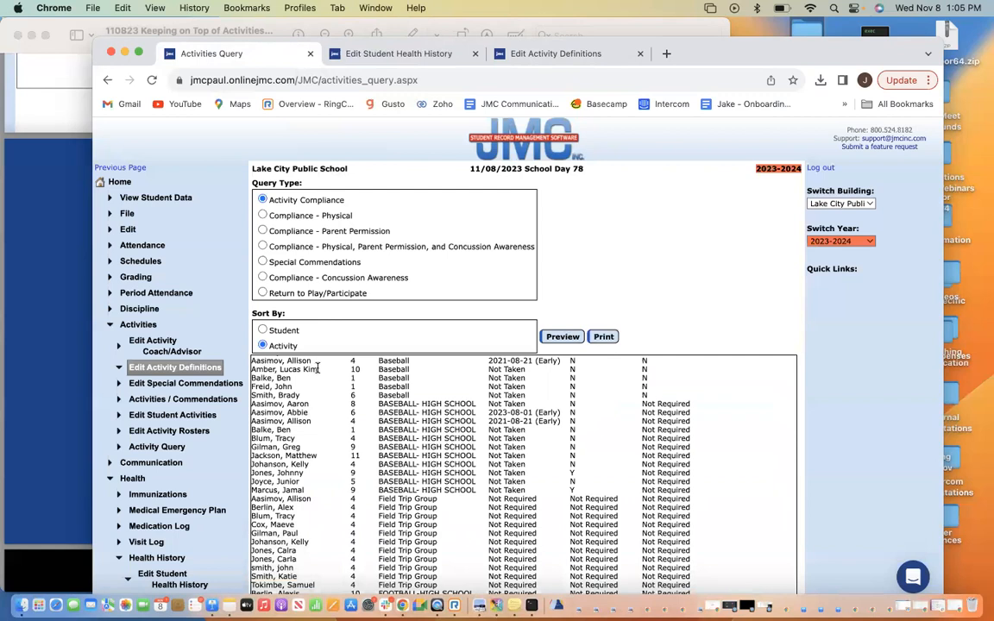
{"action": "scroll", "coordinate": [397, 475], "scroll_direction": "down", "scroll_amount": 5}
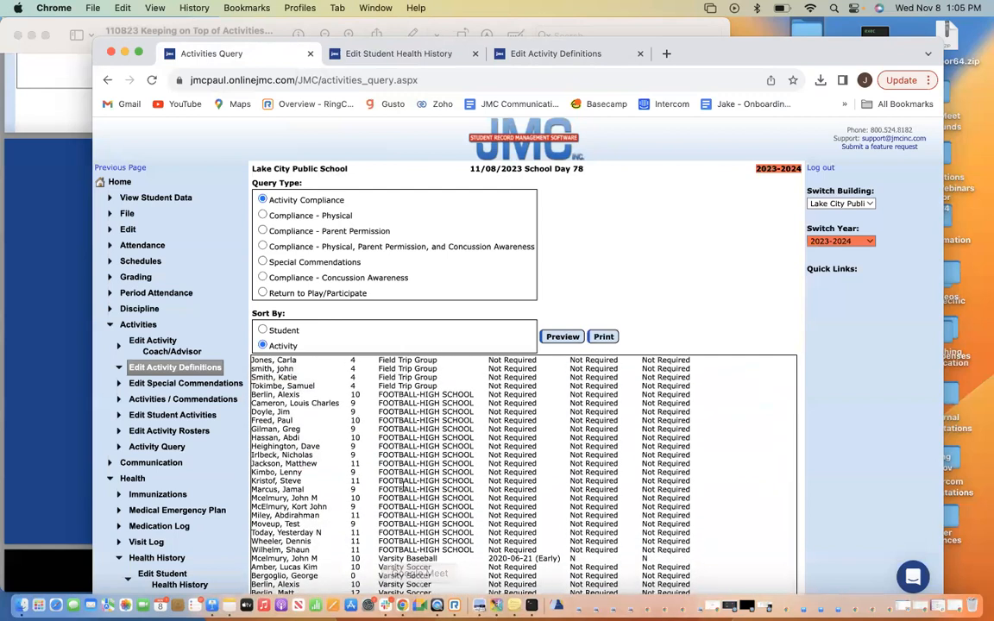
{"action": "scroll", "coordinate": [400, 482], "scroll_direction": "up", "scroll_amount": 10}
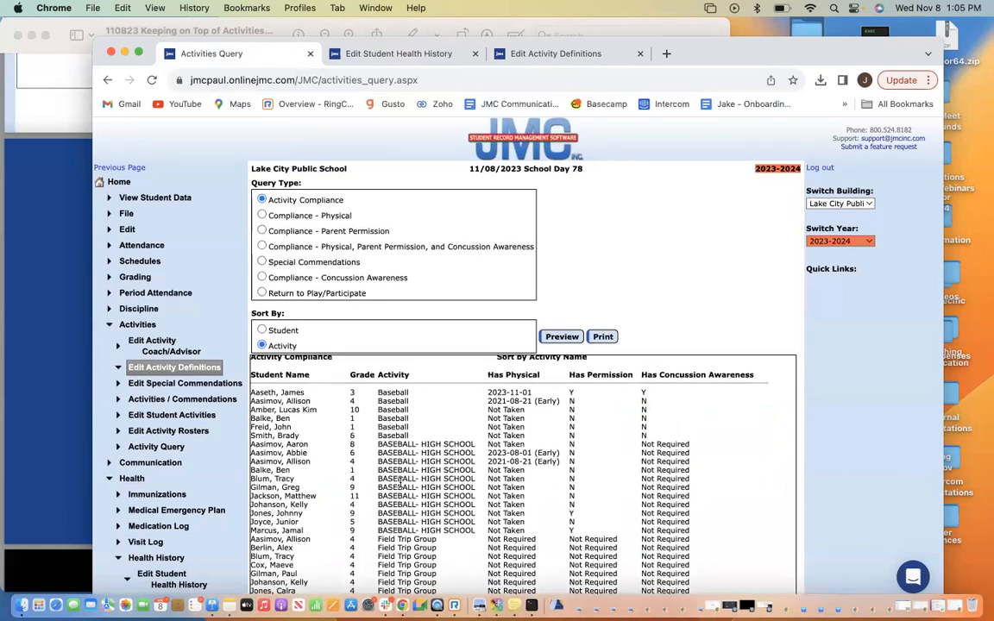
{"action": "scroll", "coordinate": [518, 509], "scroll_direction": "down", "scroll_amount": 5}
{"action": "scroll", "coordinate": [556, 526], "scroll_direction": "down", "scroll_amount": 3}
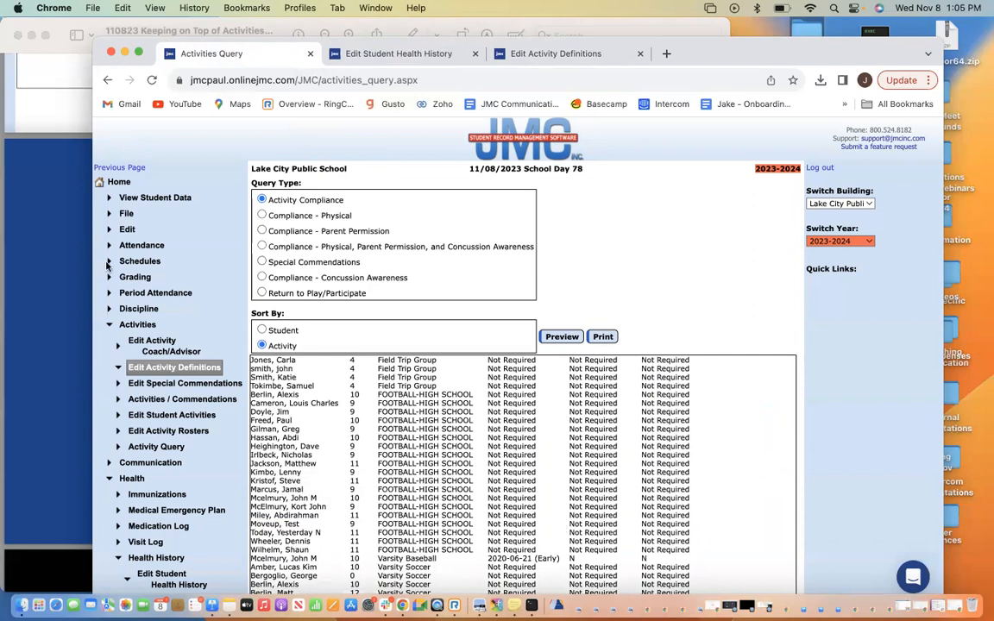
{"action": "left_click", "coordinate": [132, 477]}
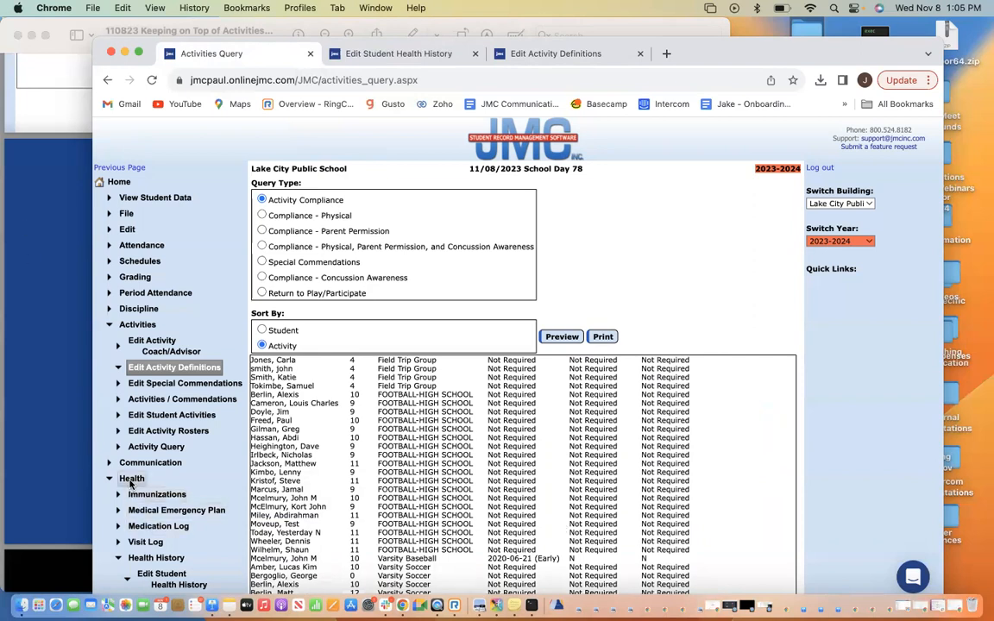
{"action": "left_click", "coordinate": [131, 324]}
Show the Preview slide deck full screen and advance to slide 51, the upcoming webinar schedule
{"action": "left_click", "coordinate": [53, 303]}
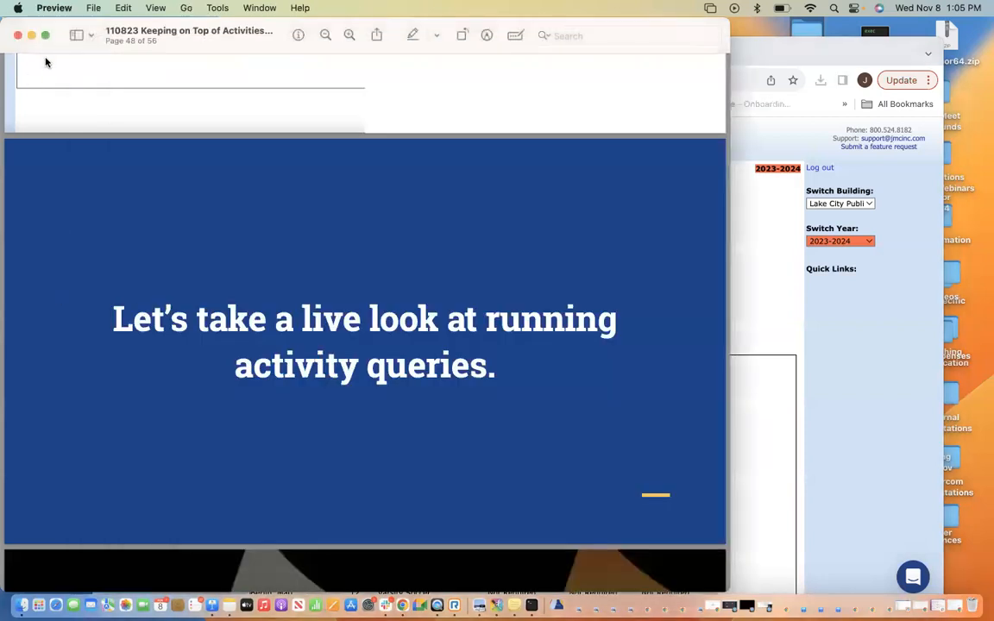
{"action": "left_click", "coordinate": [46, 35]}
{"action": "key", "text": "Right"}
{"action": "key", "text": "Right"}
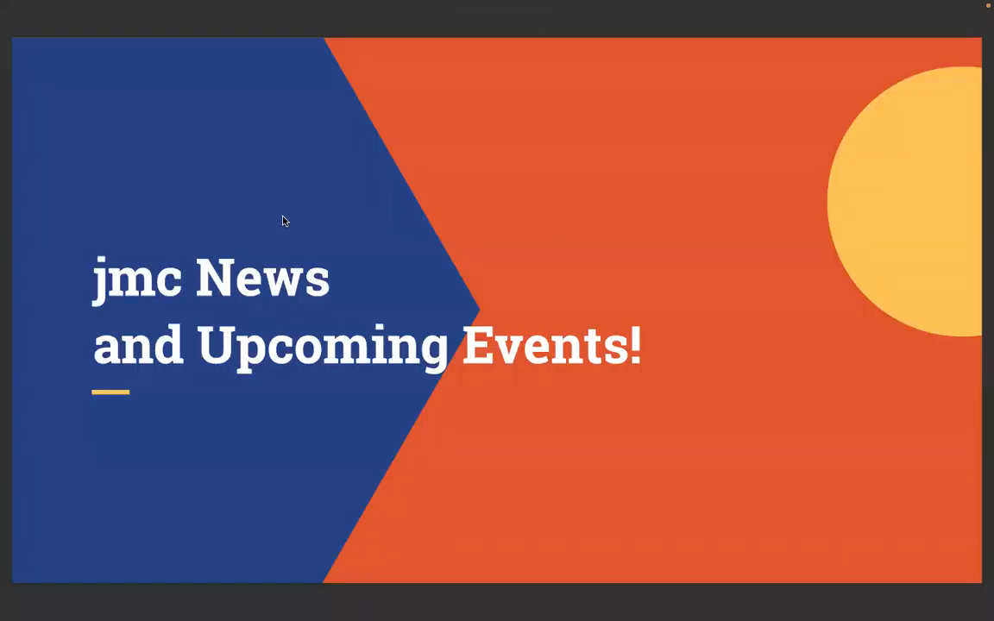
{"action": "key", "text": "Right"}
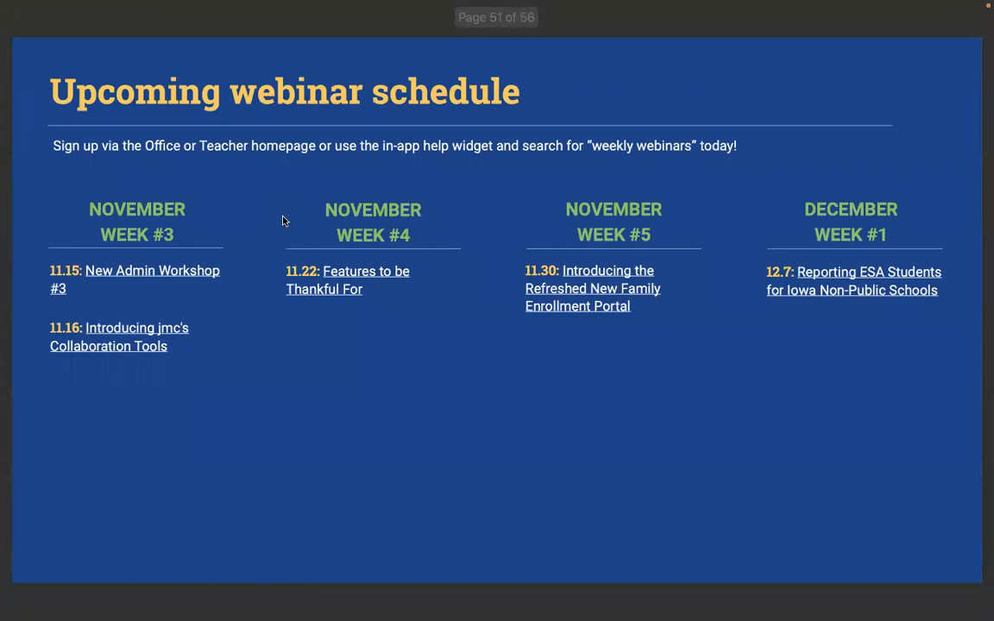